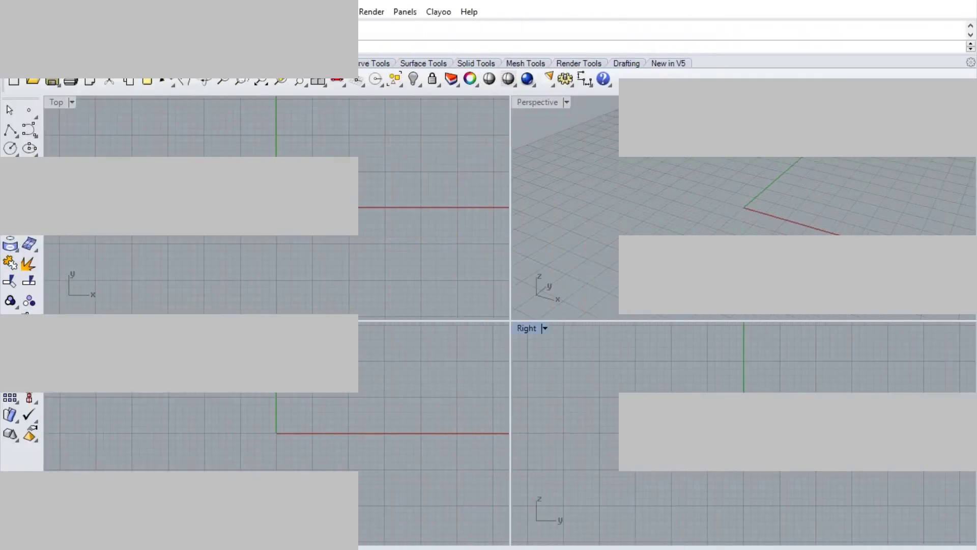
- Start PictureFrame and choose the fl1 image from the Desktop fiver folder
left_click(125, 231)
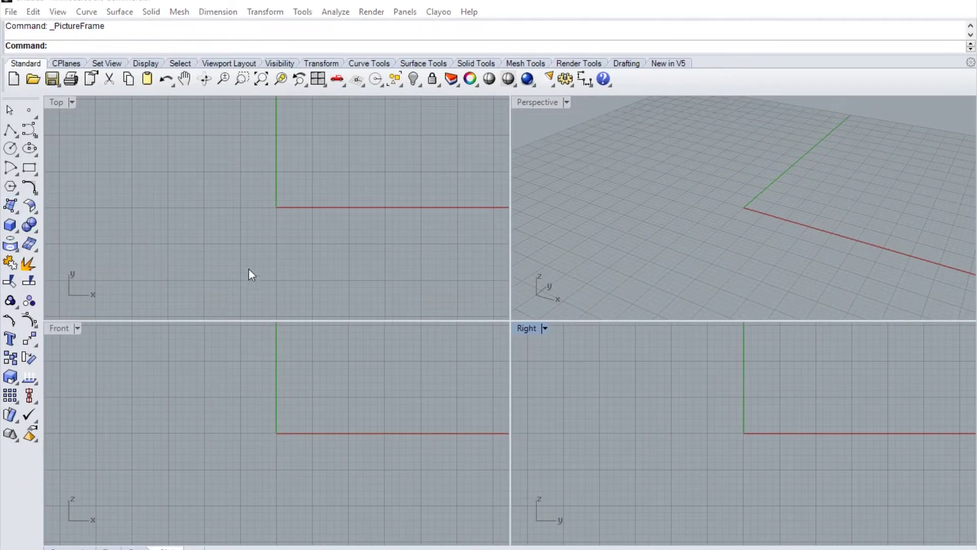
scroll(318, 255, "up", 1)
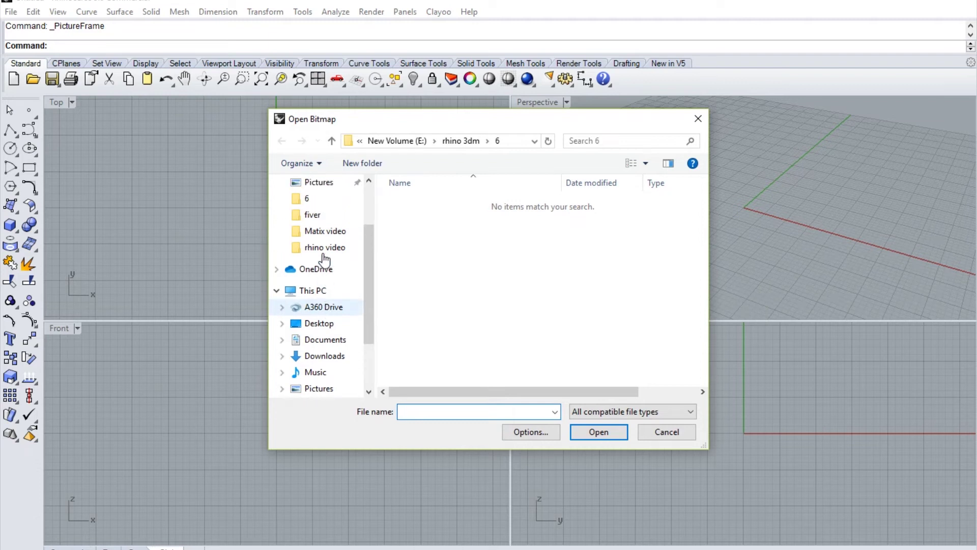
left_click(337, 324)
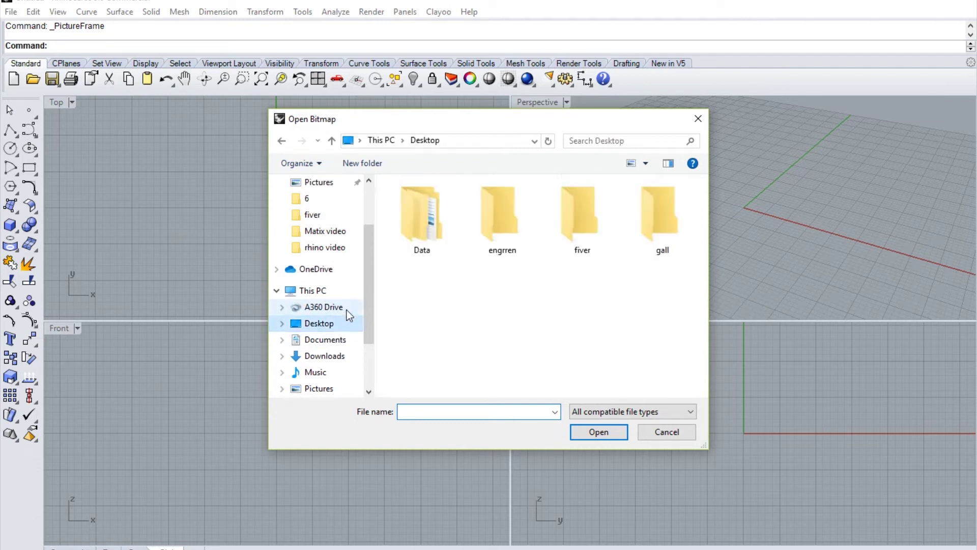
double_click(587, 219)
scroll(543, 244, "down", 1)
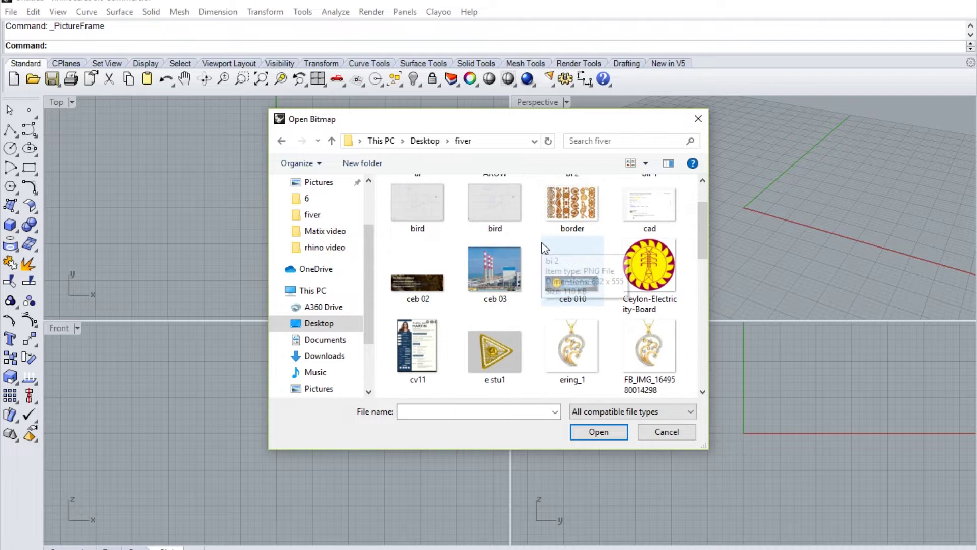
scroll(542, 242, "down", 3)
scroll(534, 248, "up", 1)
left_click(493, 298)
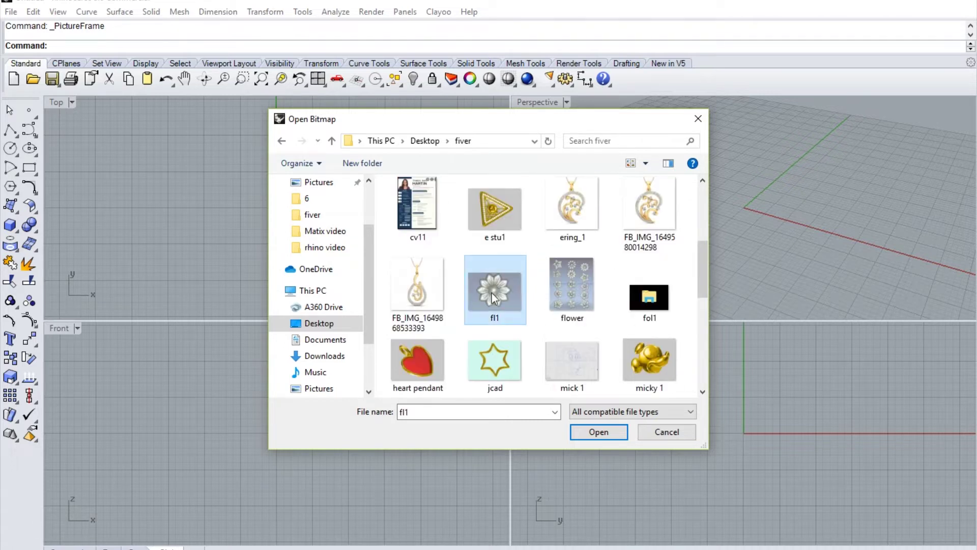
double_click(493, 298)
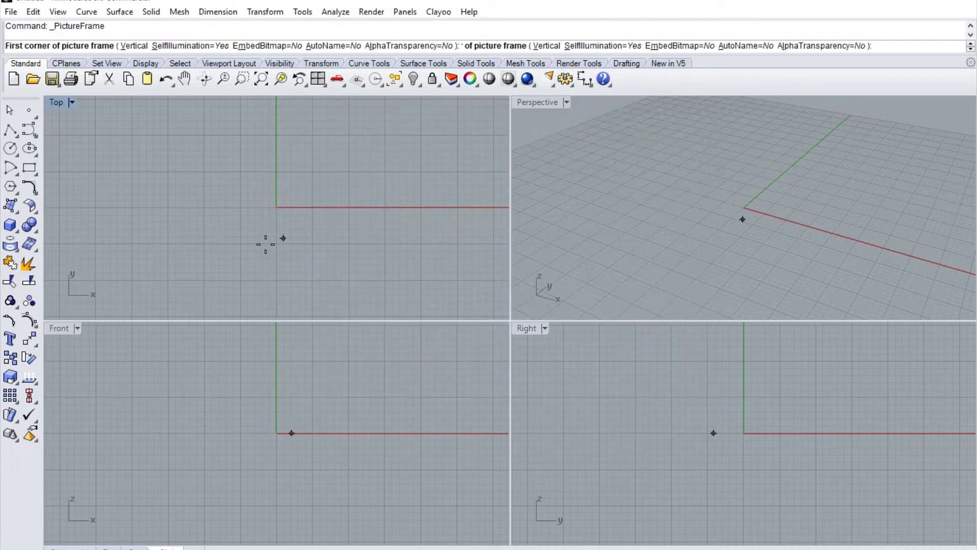
- Place the fl1 picture frame on the Top plane and maximize the Top viewport
left_click(218, 260)
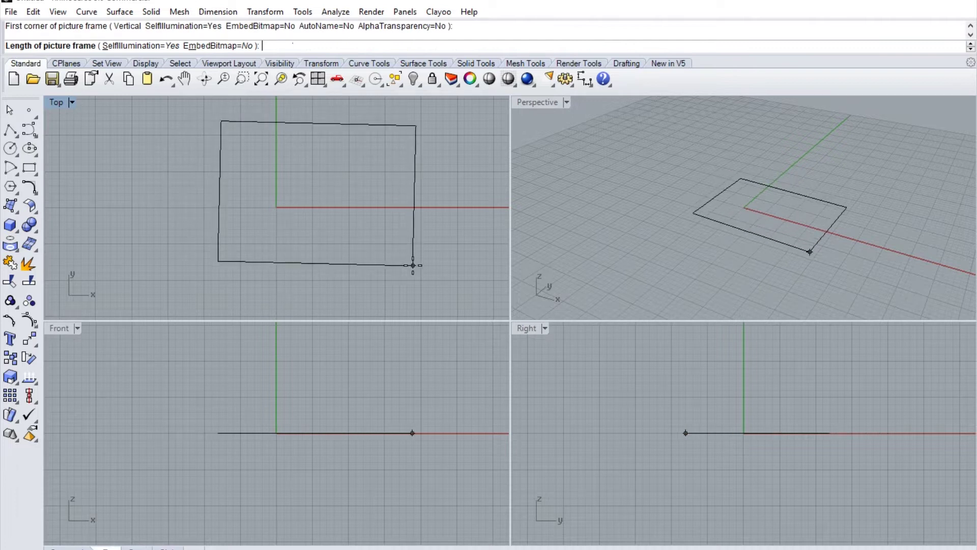
left_click(441, 260)
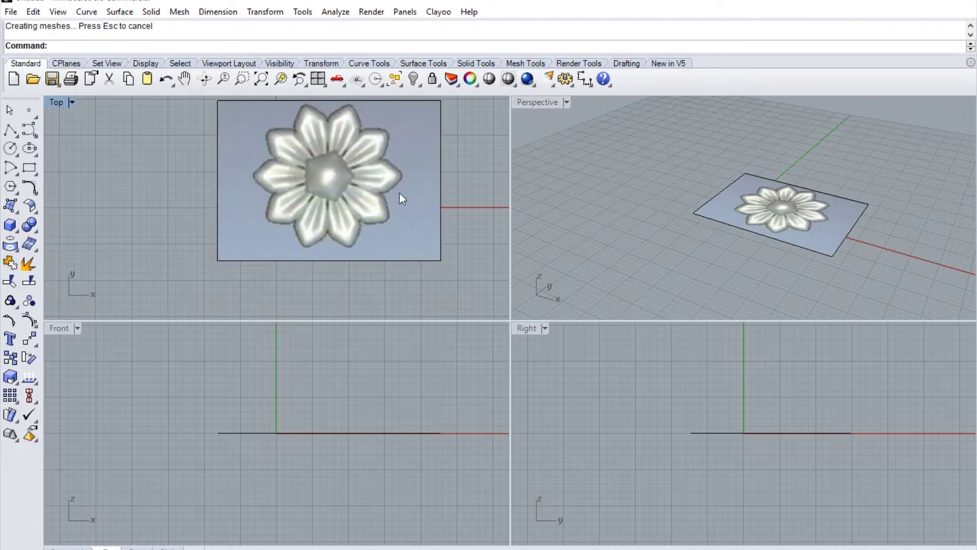
double_click(57, 102)
- Align the flower picture concentrically so it is centred on the world origin
left_click(590, 247)
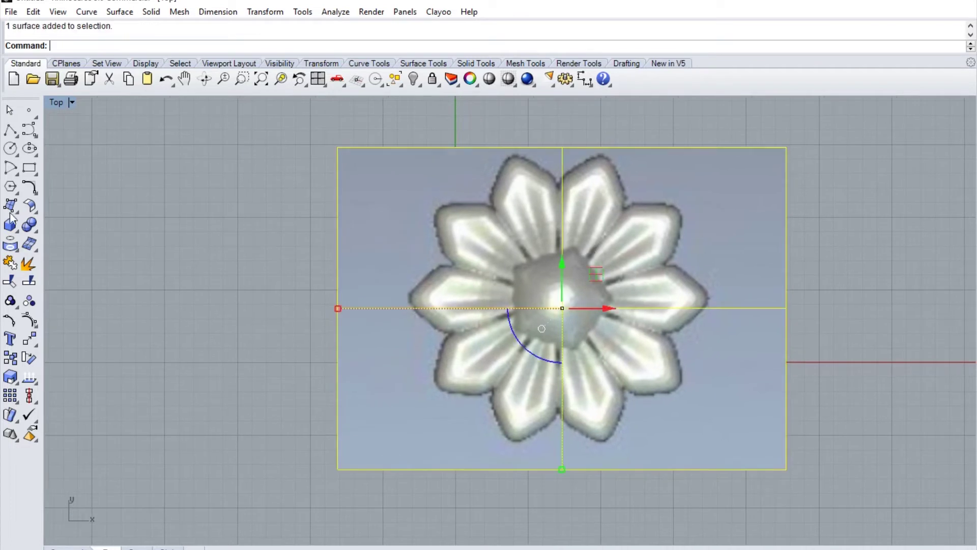
left_click(37, 403)
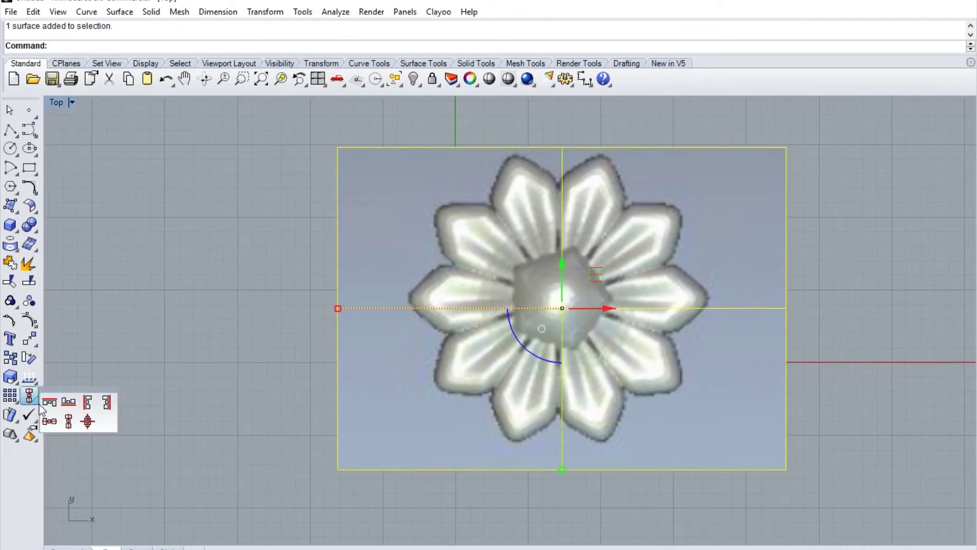
left_click(92, 422)
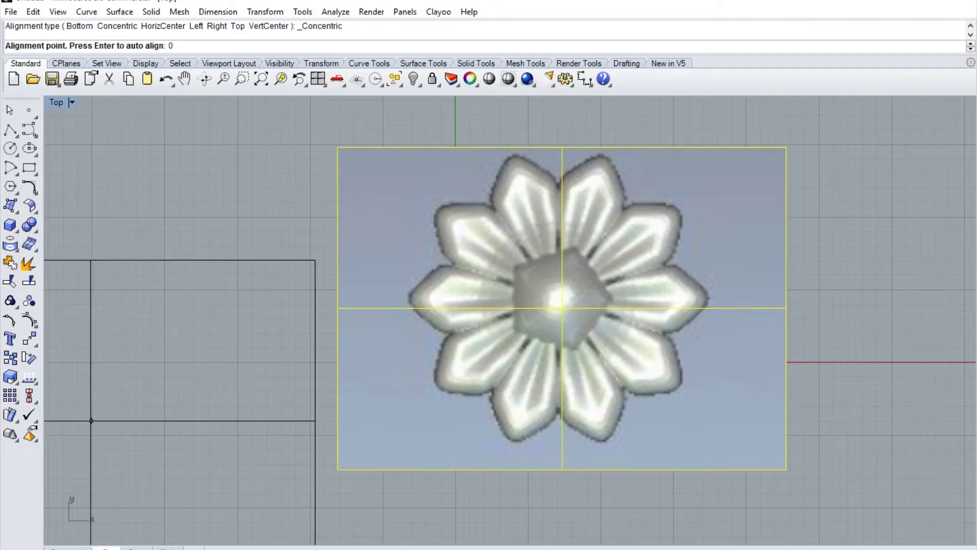
key("Return")
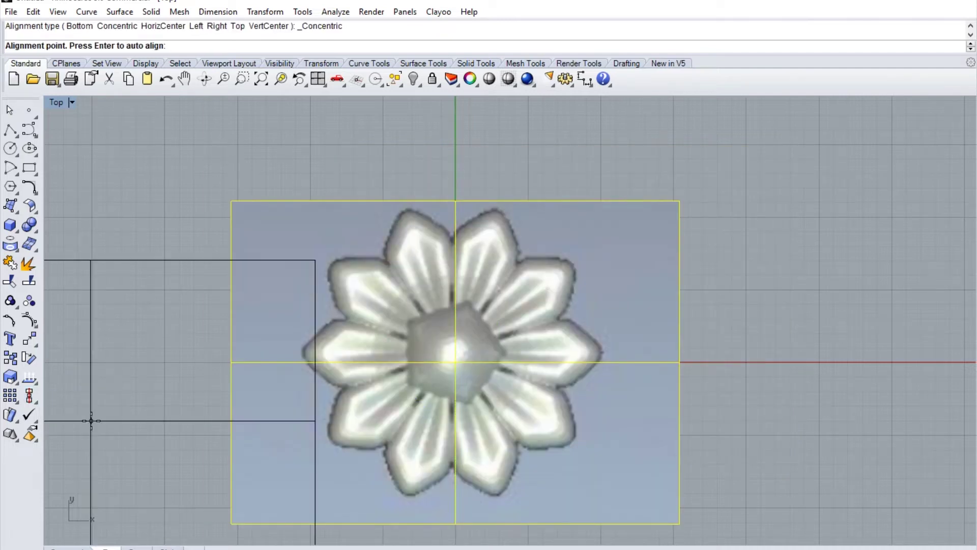
key("Return")
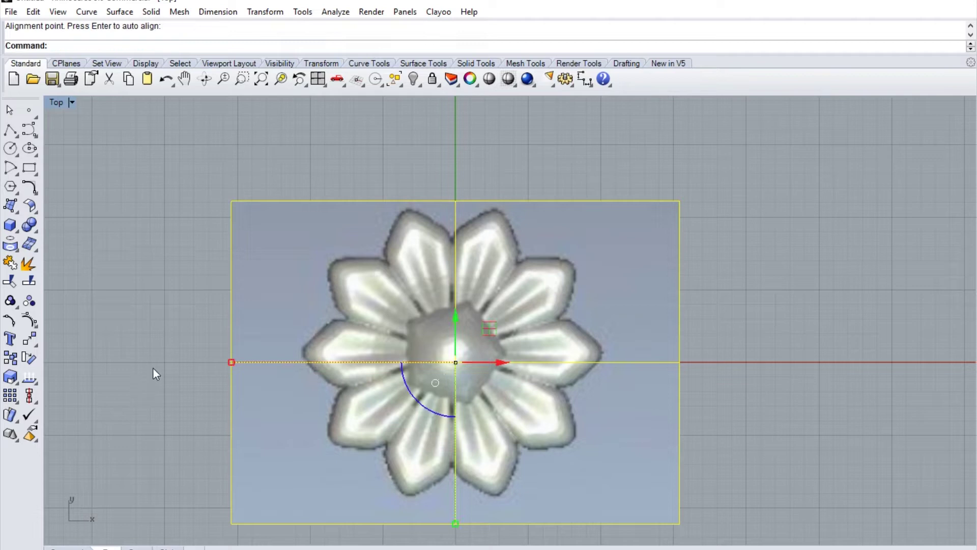
- Lock the flower picture so it cannot be selected
left_click(705, 188)
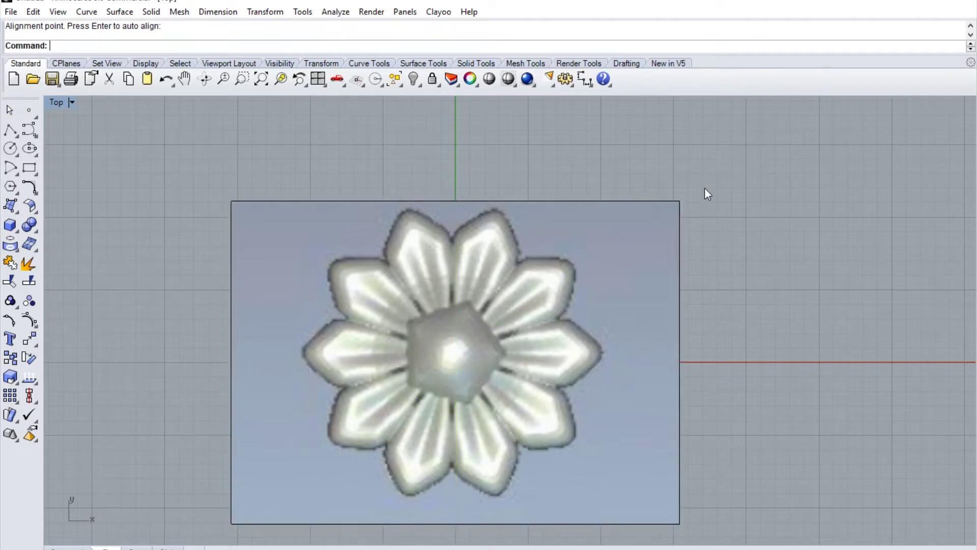
left_click(424, 327)
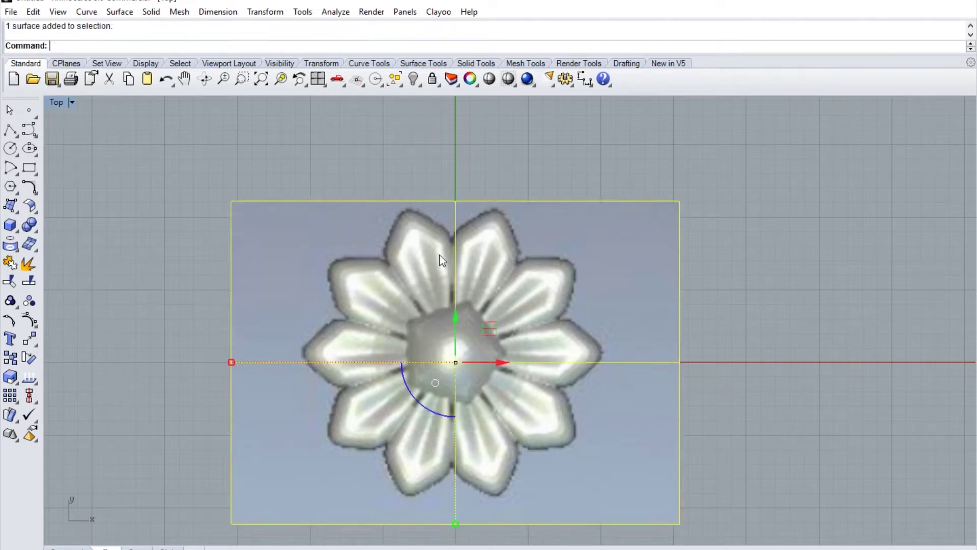
left_click(432, 80)
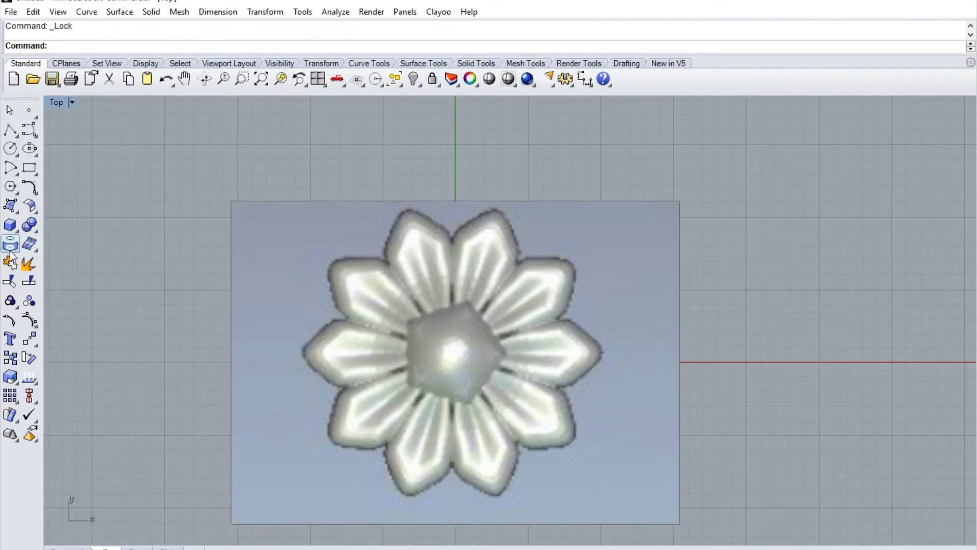
- Draw a five-point curve from the centre dome up between the top petals, bending right toward a tip
left_click(29, 129)
scroll(458, 335, "up", 1)
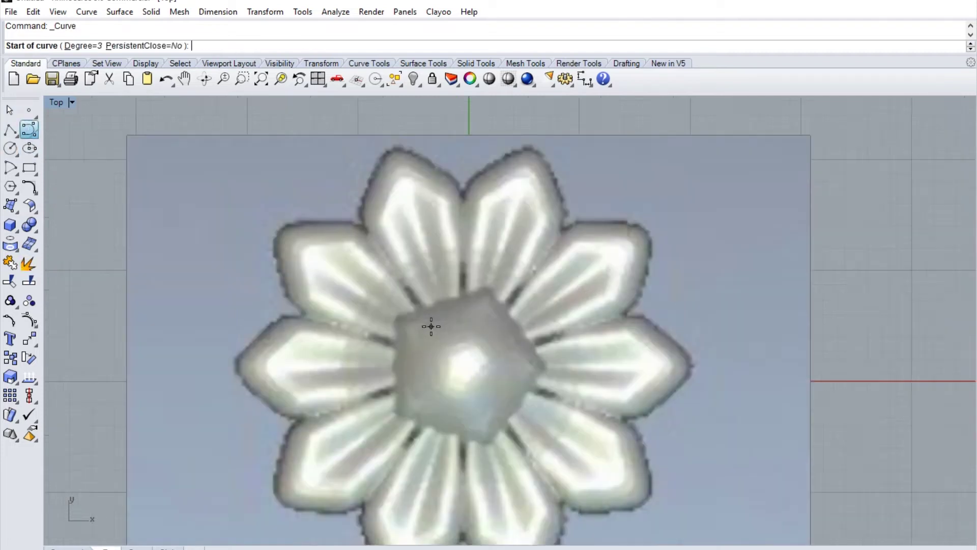
scroll(437, 330, "up", 1)
scroll(458, 343, "up", 1)
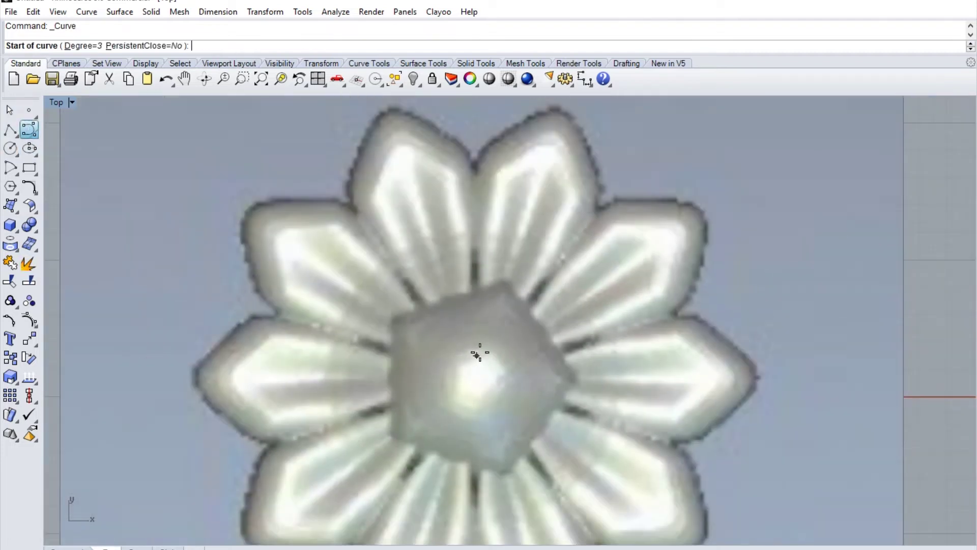
left_click(475, 319)
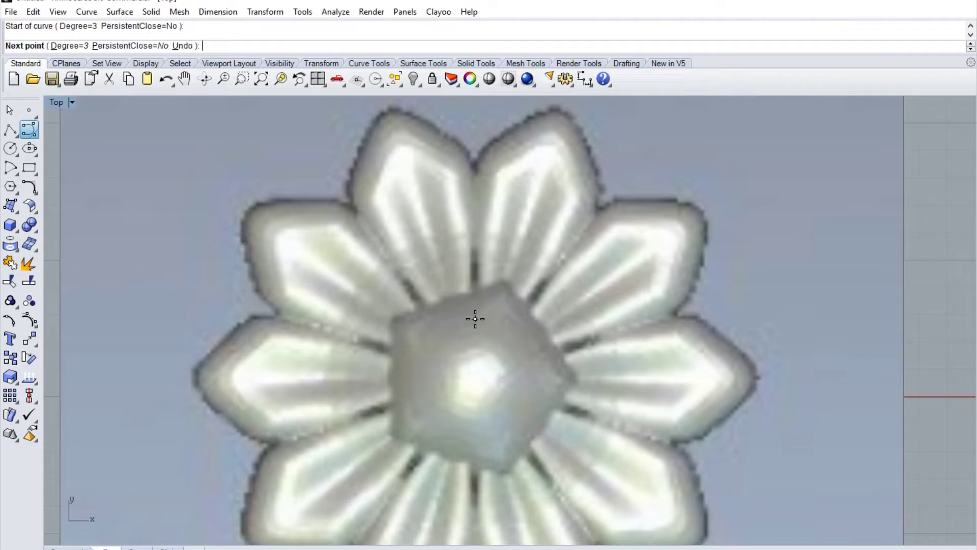
left_click(475, 169)
left_click(482, 147)
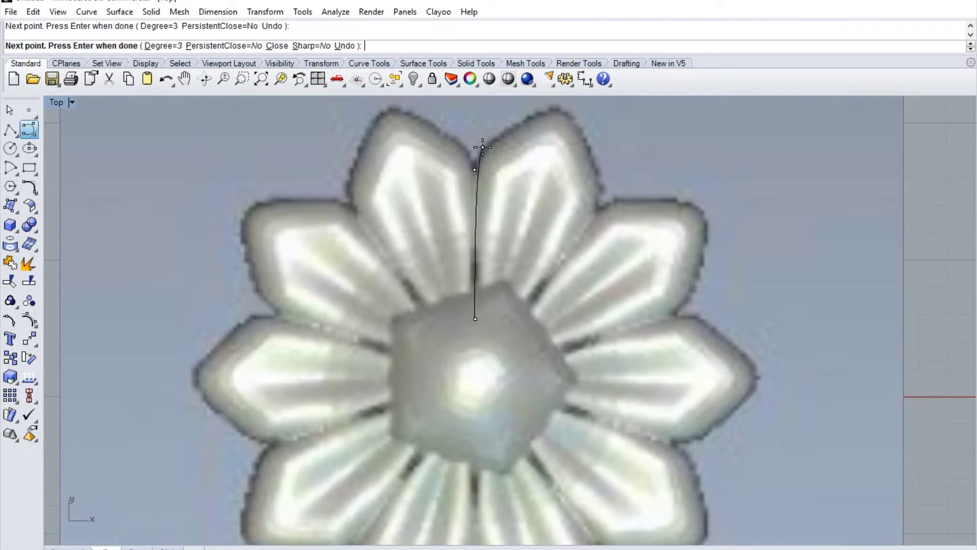
left_click(535, 119)
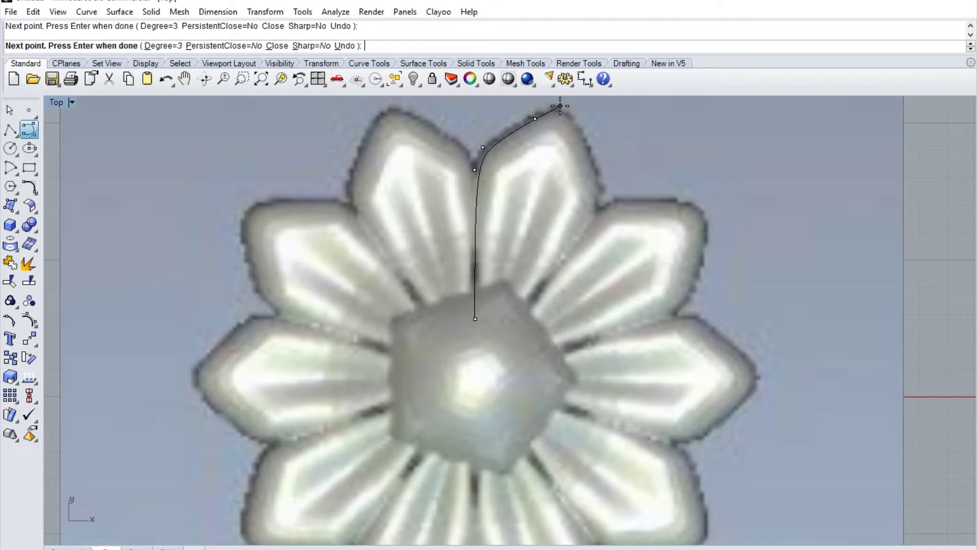
left_click(561, 110)
key("Return")
left_click(493, 151)
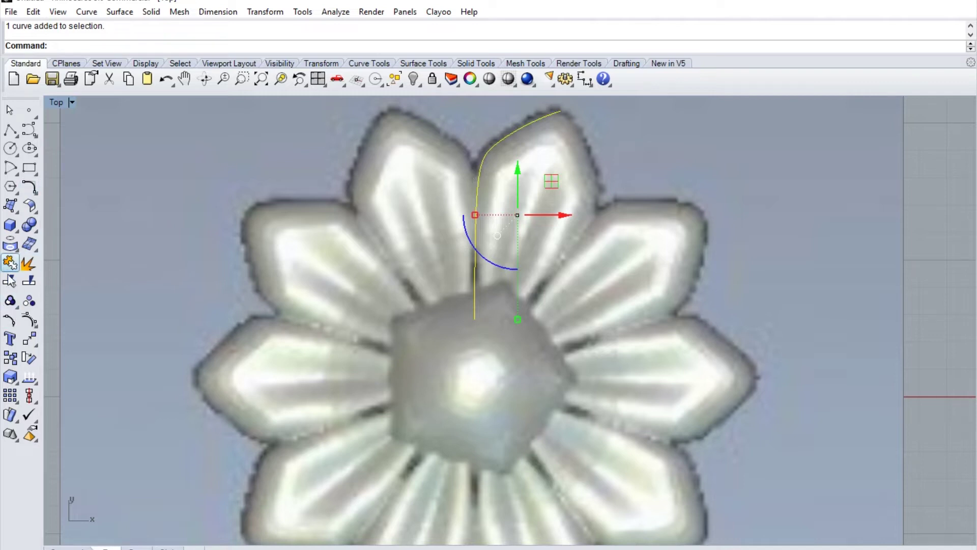
- Show the curve's control points and nudge the two near the bend to hug the petal edge
left_click(30, 322)
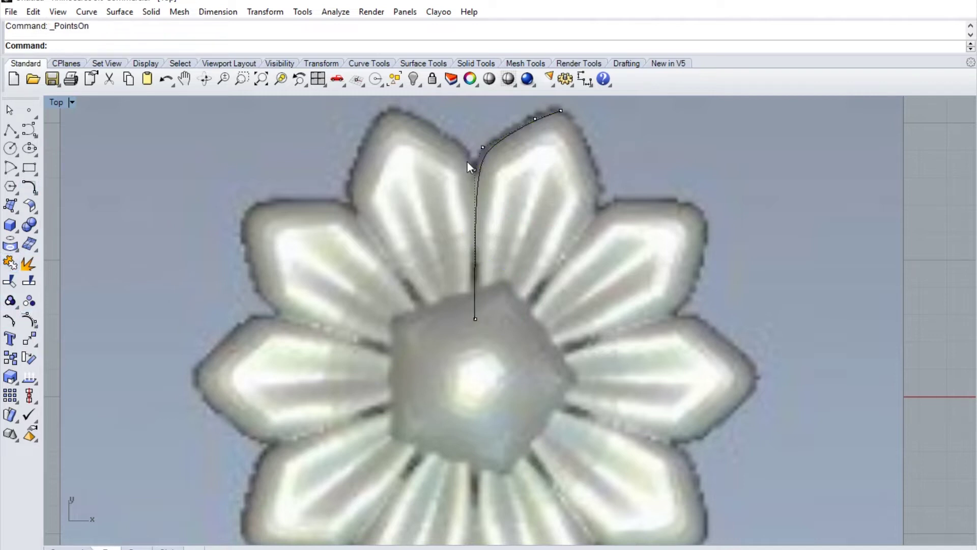
left_click(483, 147)
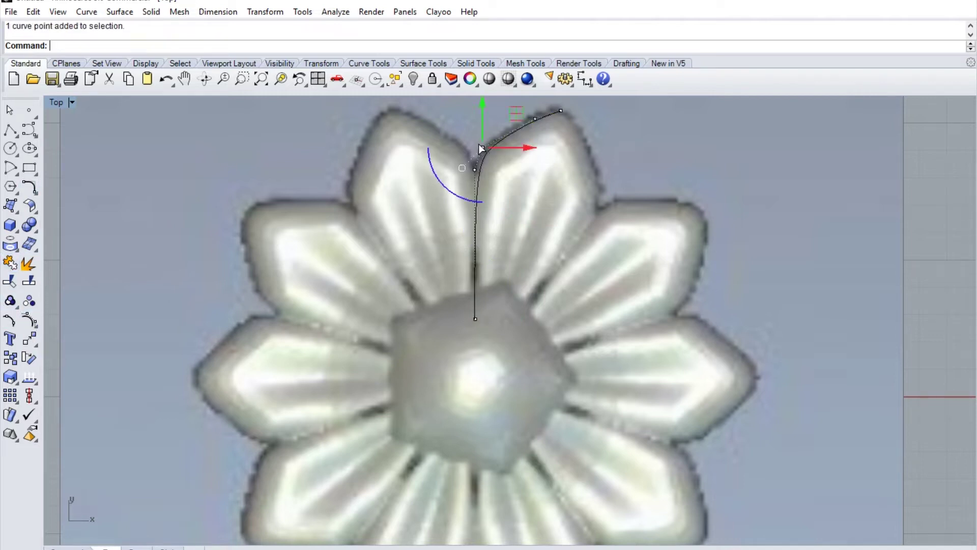
left_click_drag(513, 114, 509, 109)
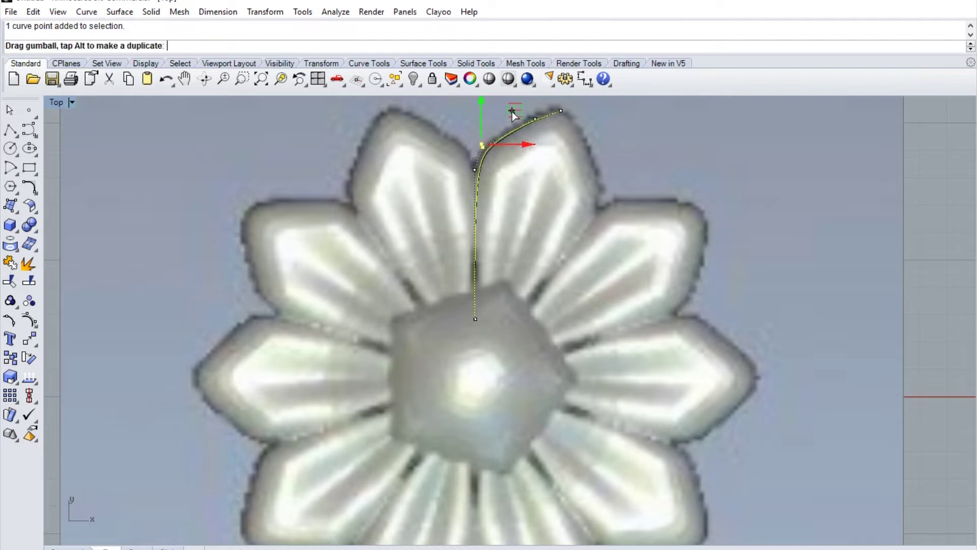
left_click(474, 170)
left_click_drag(503, 135, 500, 132)
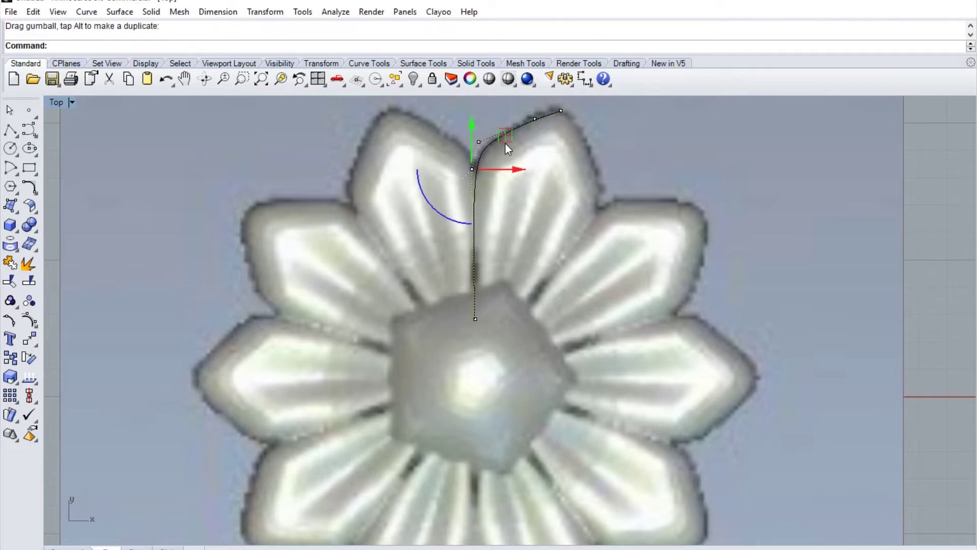
scroll(488, 158, "up", 3)
right_click_drag(490, 163, 473, 263)
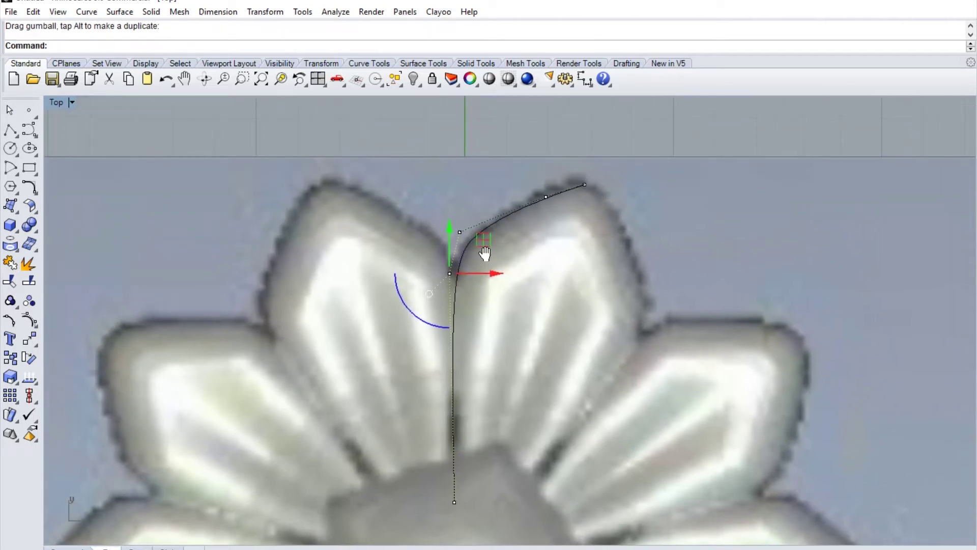
key("Escape")
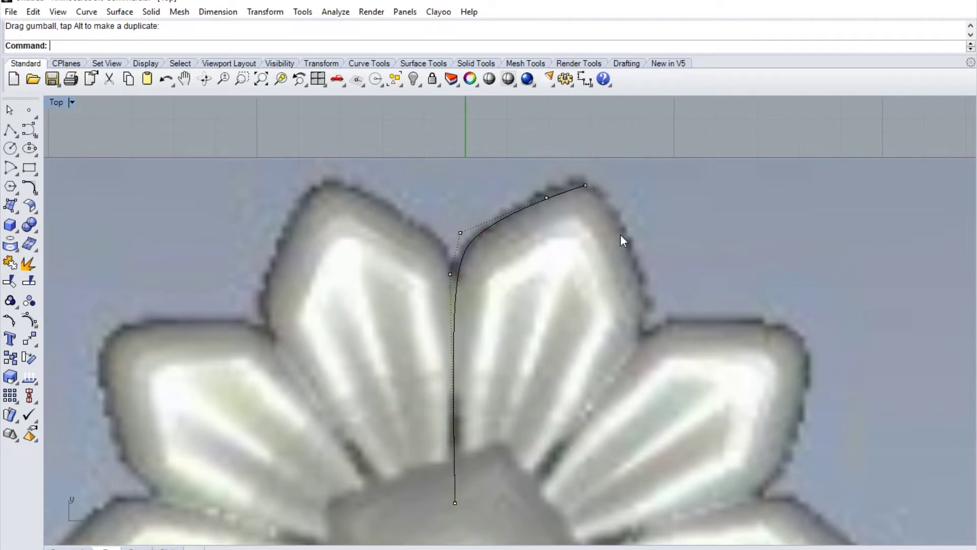
scroll(615, 237, "down", 2)
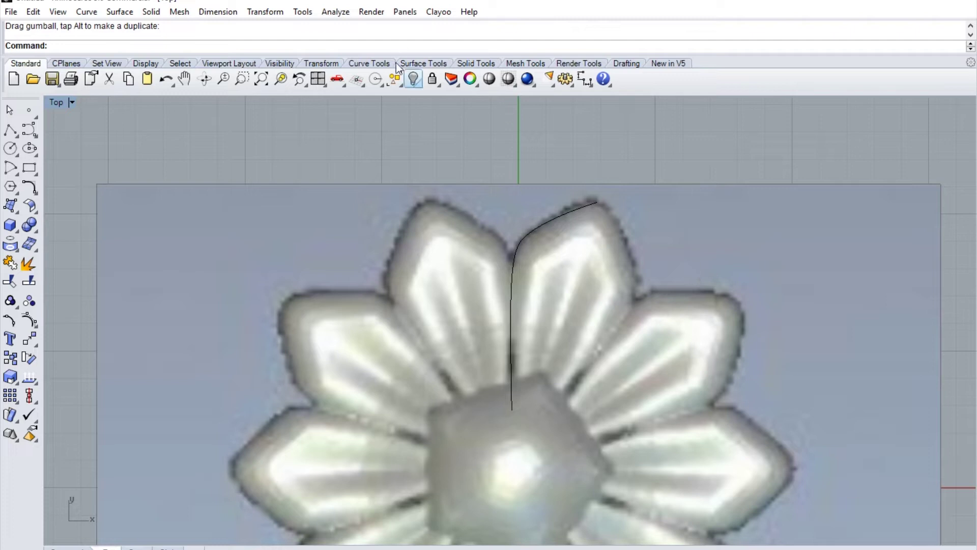
- Hide the flower reference picture and show it again
left_click(581, 304)
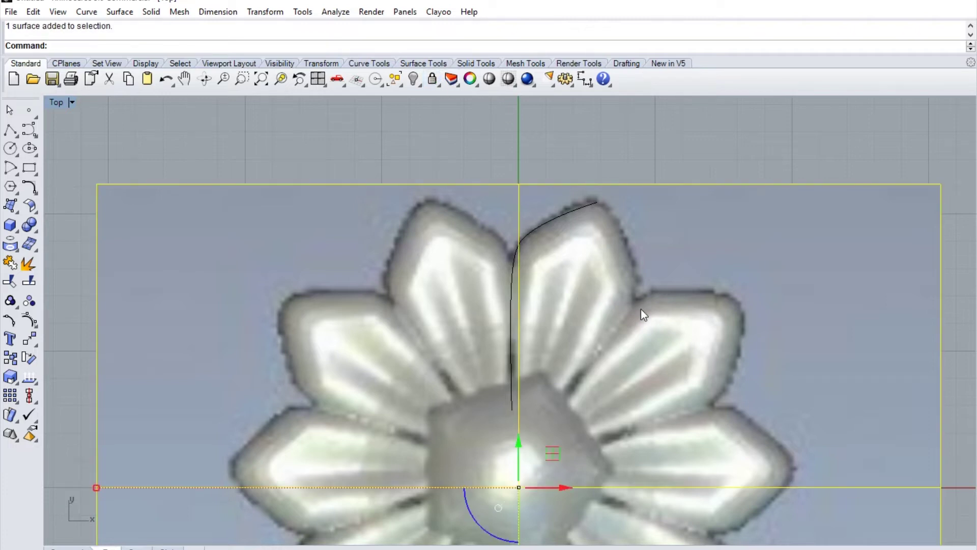
left_click(413, 79)
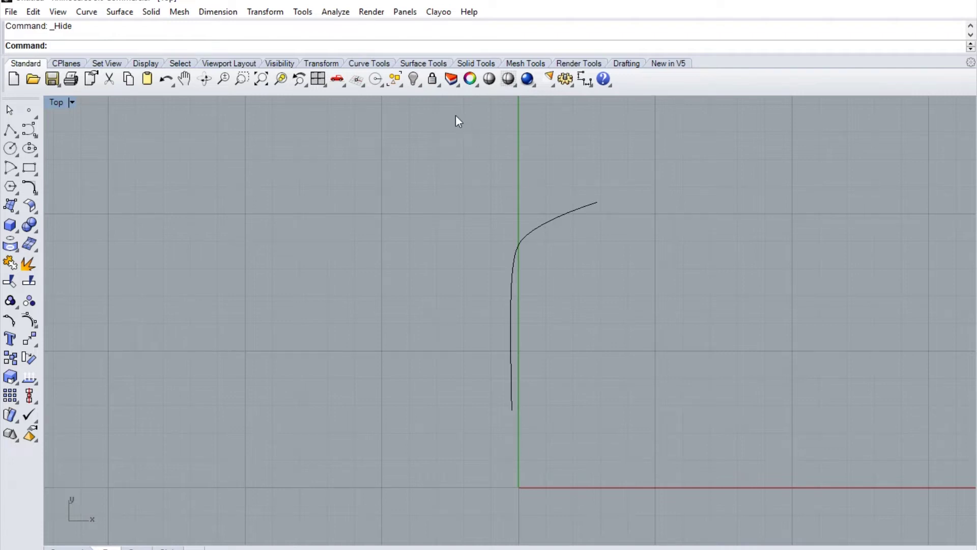
right_click(414, 79)
- Select the half-petal curve over the picture and start Mirror on it
left_click(511, 371)
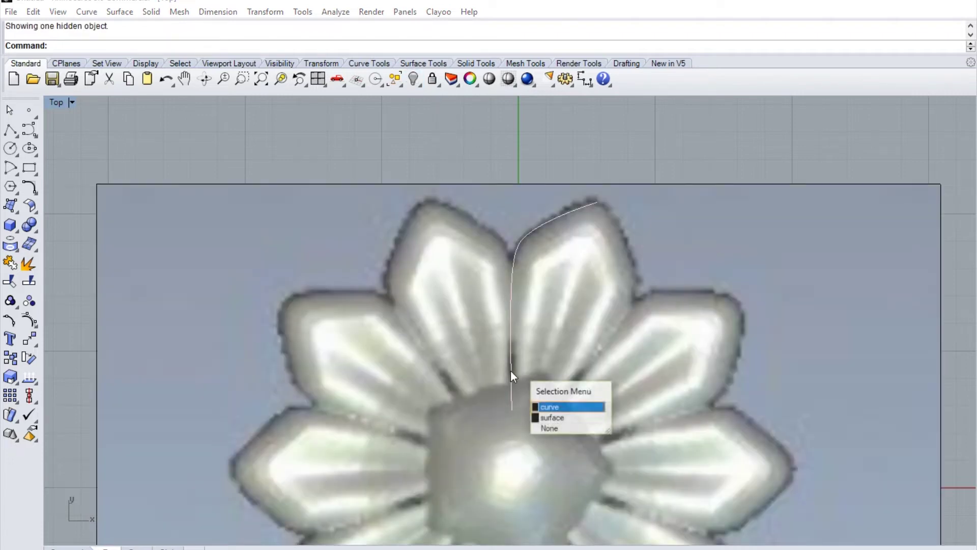
left_click(557, 403)
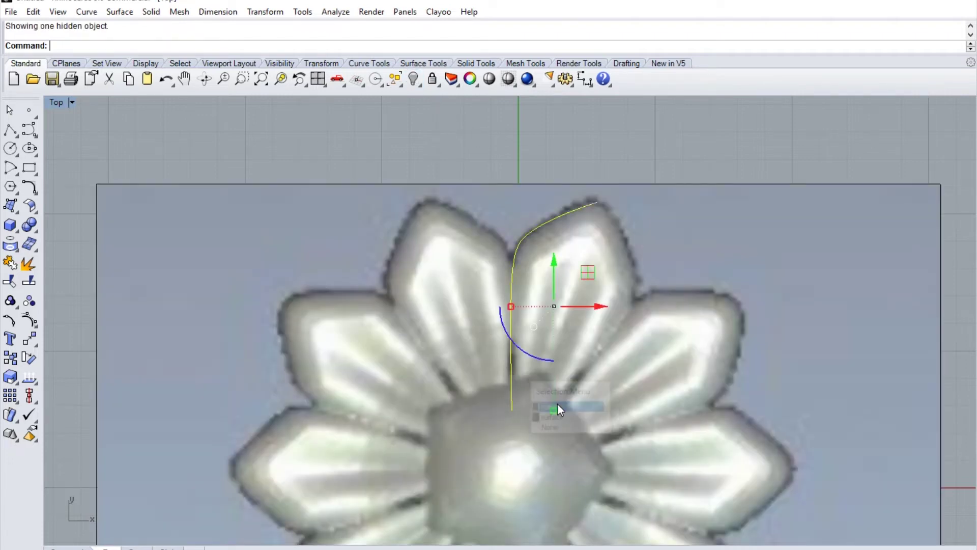
left_click(32, 341)
left_click(144, 349)
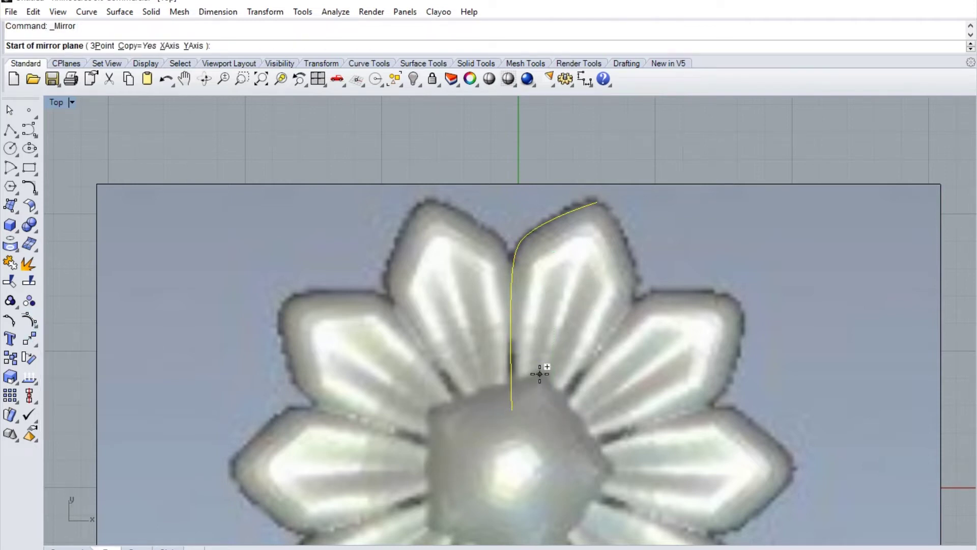
- Mirror the half-petal across a line through its tip and join both halves into one outline
left_click(540, 374)
left_click(595, 202)
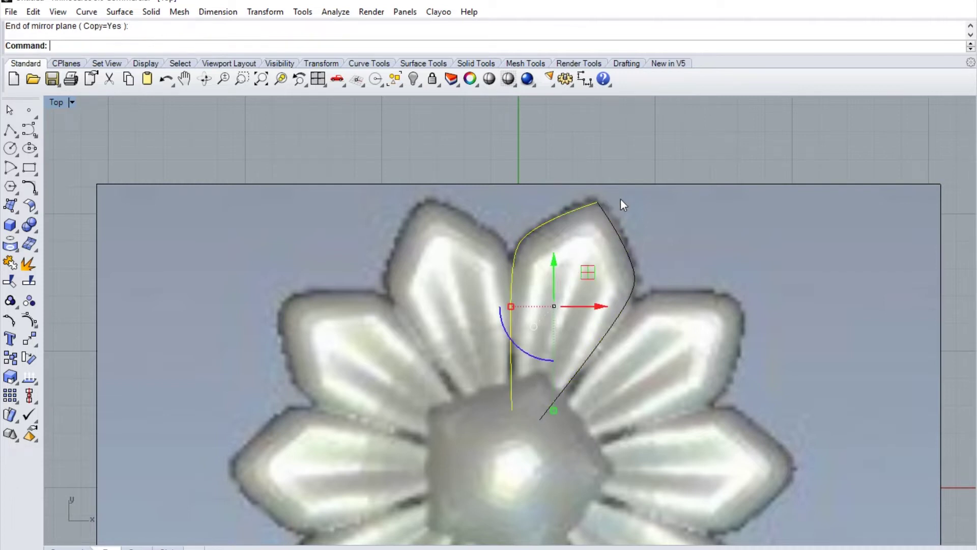
left_click(624, 248)
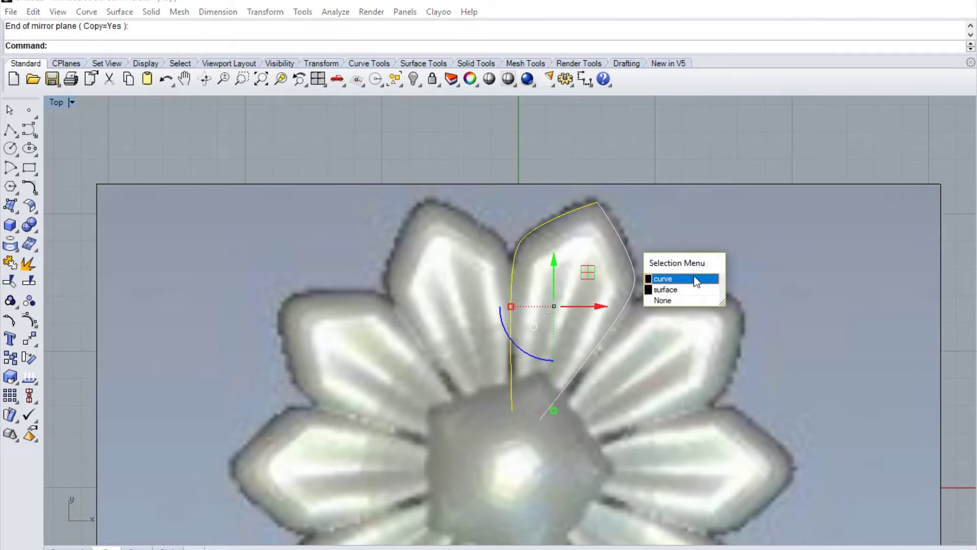
left_click(659, 279)
left_click(10, 263)
left_click(696, 279)
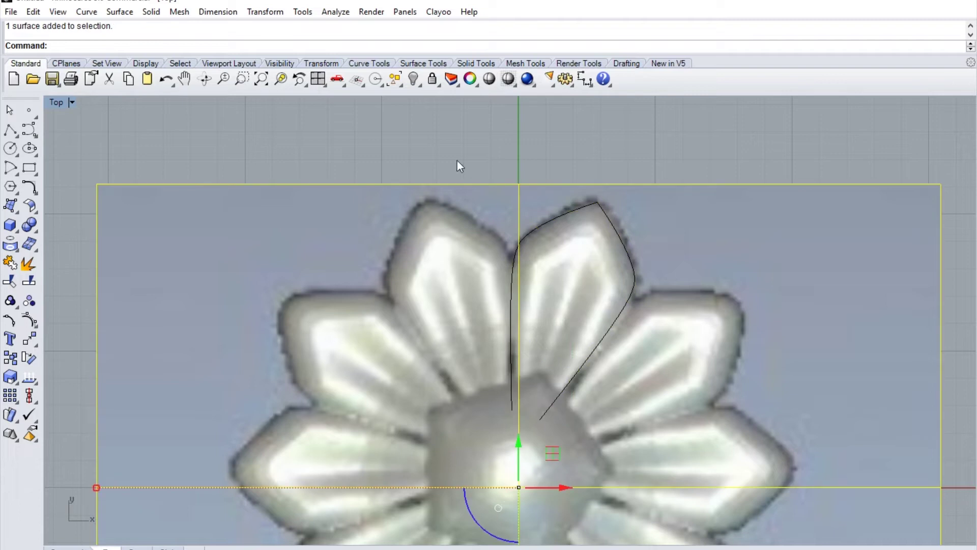
- Hide the reference picture and shift the petal outline slightly right with the gumball
left_click(415, 79)
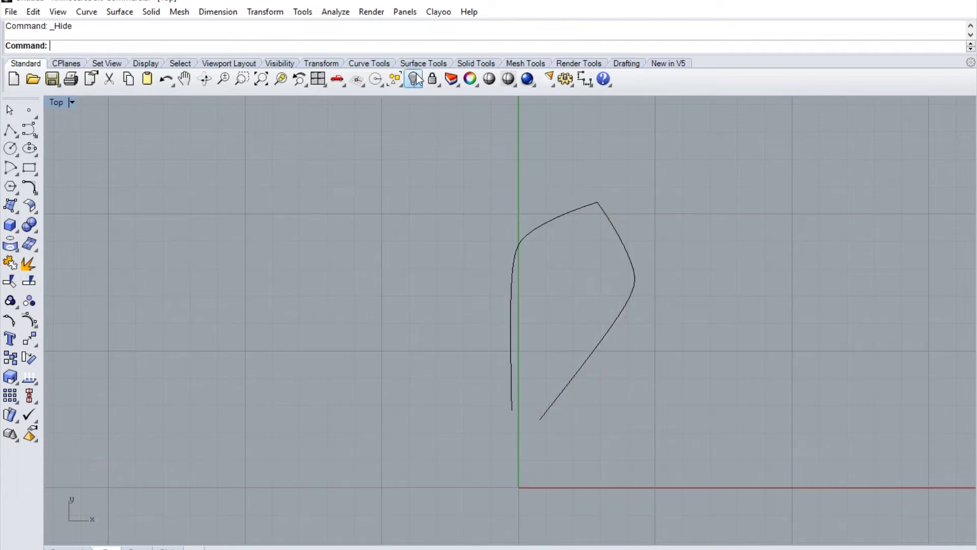
left_click(512, 385)
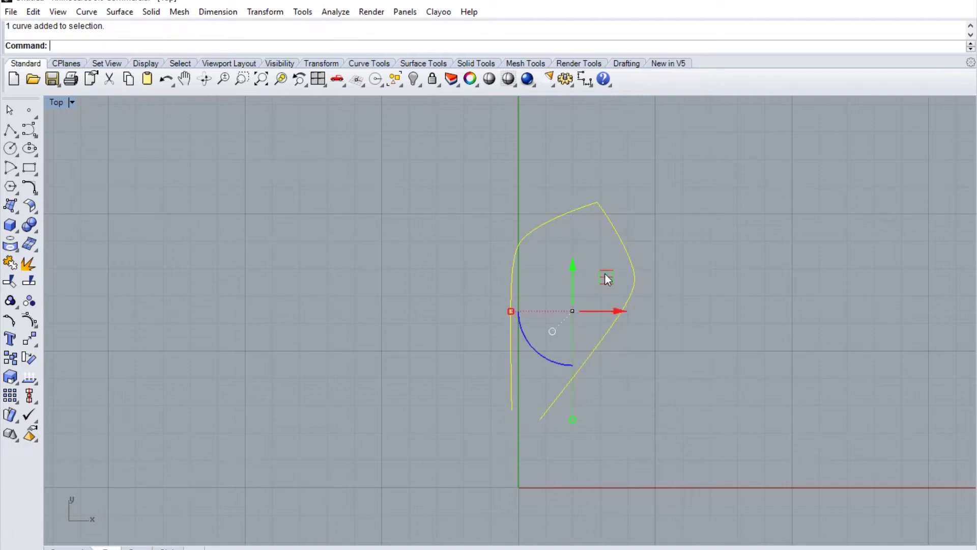
left_click_drag(605, 275, 612, 279)
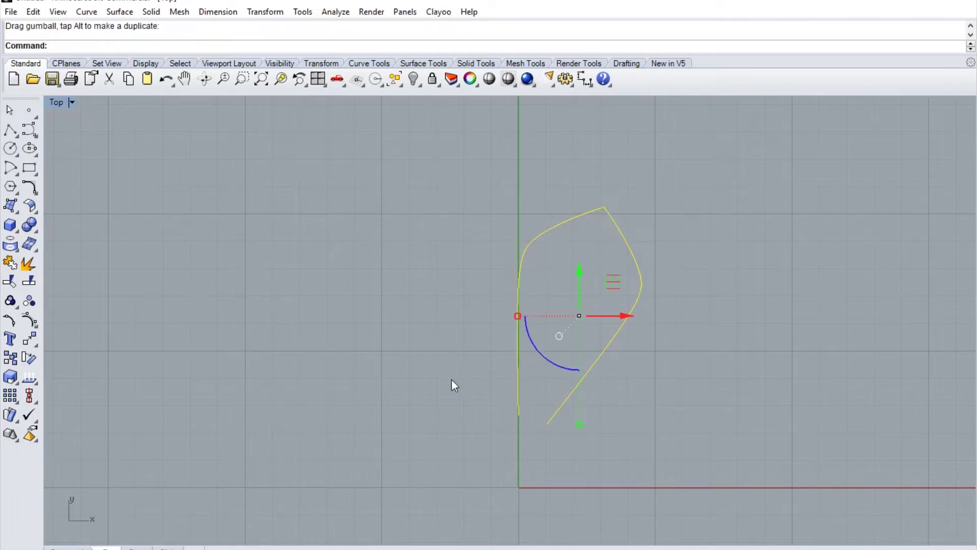
left_click_drag(451, 386, 592, 472)
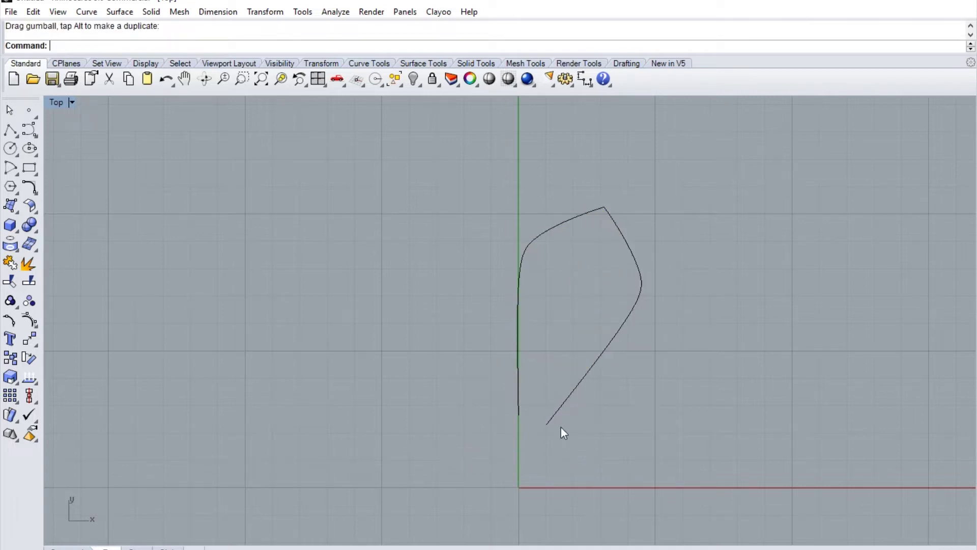
- Turn on the outline's control points and drag the two lowest ones left toward the centre
left_click(555, 413)
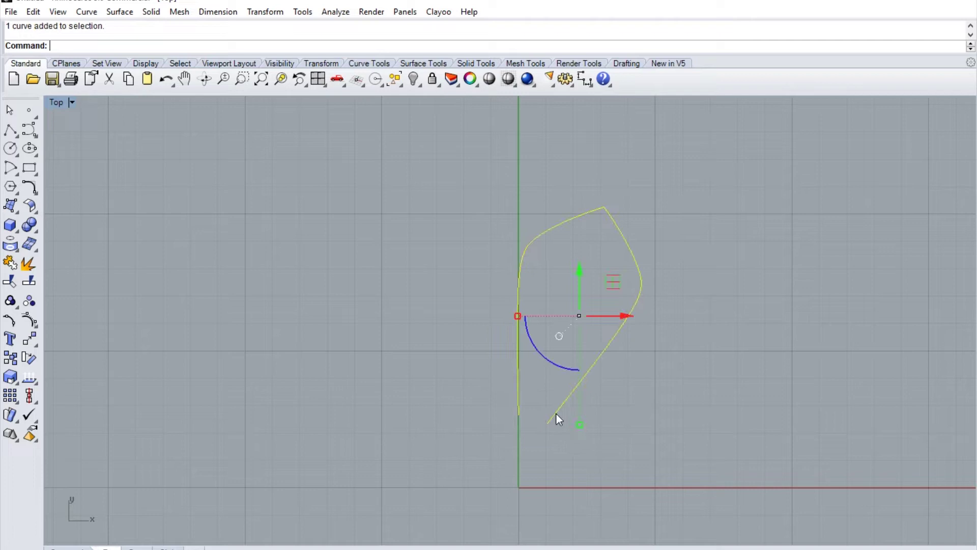
left_click(32, 324)
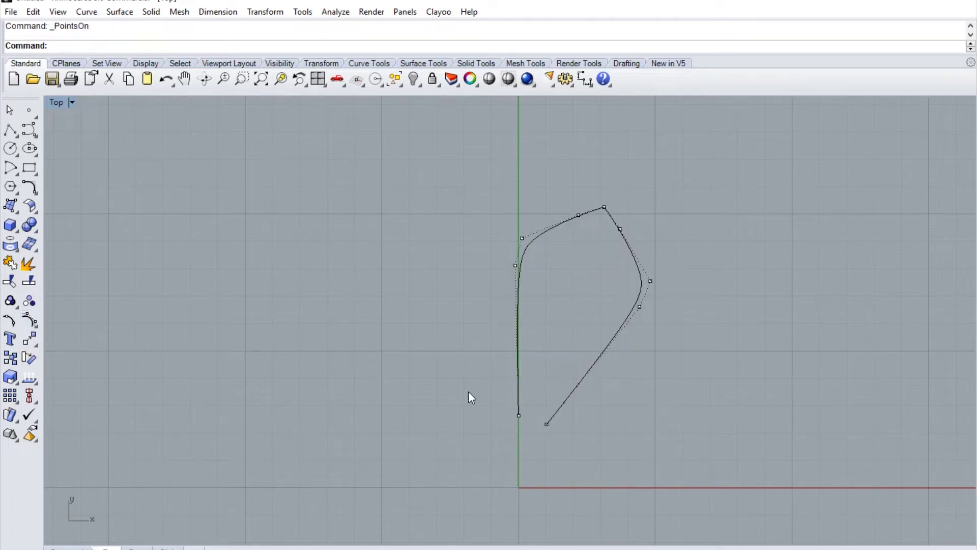
left_click_drag(468, 392, 587, 471)
scroll(542, 447, "up", 5)
scroll(533, 441, "up", 1)
scroll(532, 441, "up", 1)
scroll(500, 420, "up", 1)
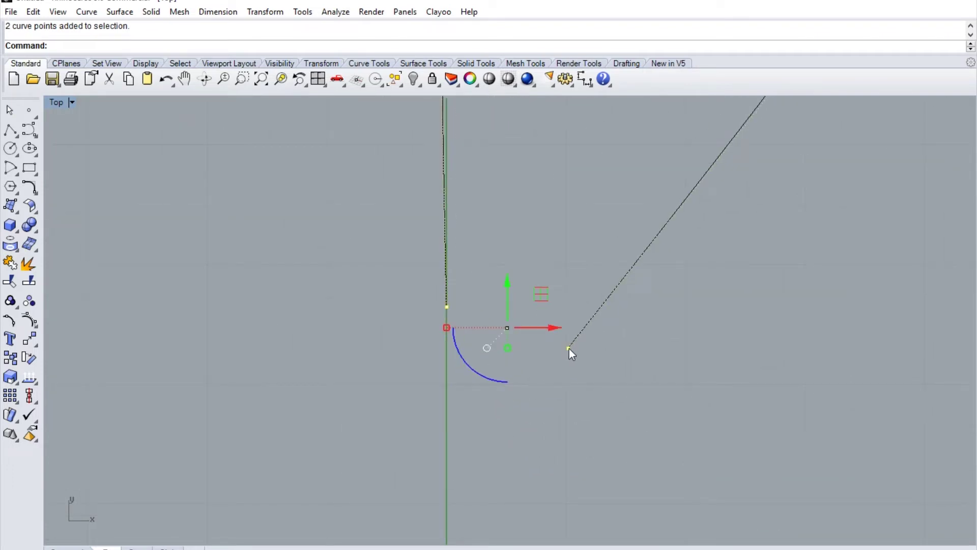
left_click_drag(572, 352, 566, 347)
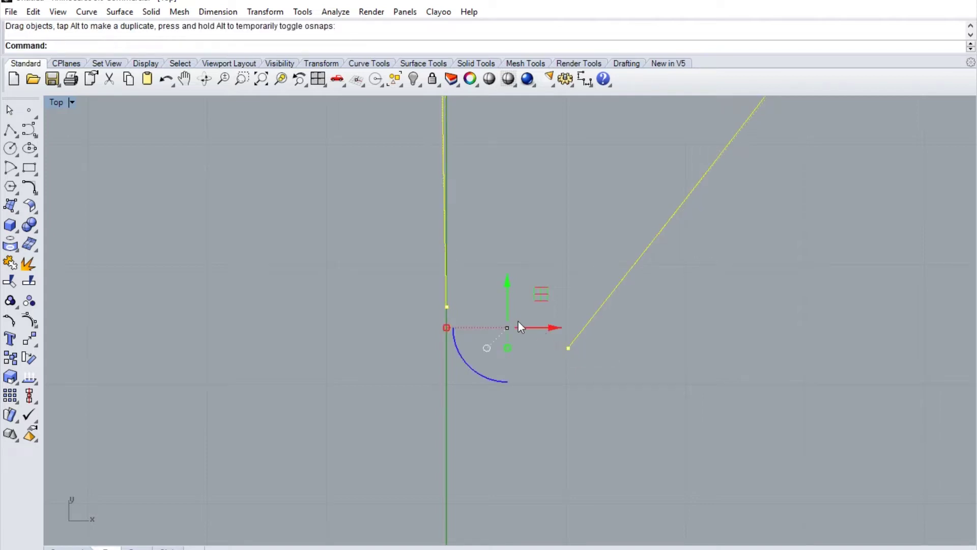
left_click_drag(448, 325, 439, 325)
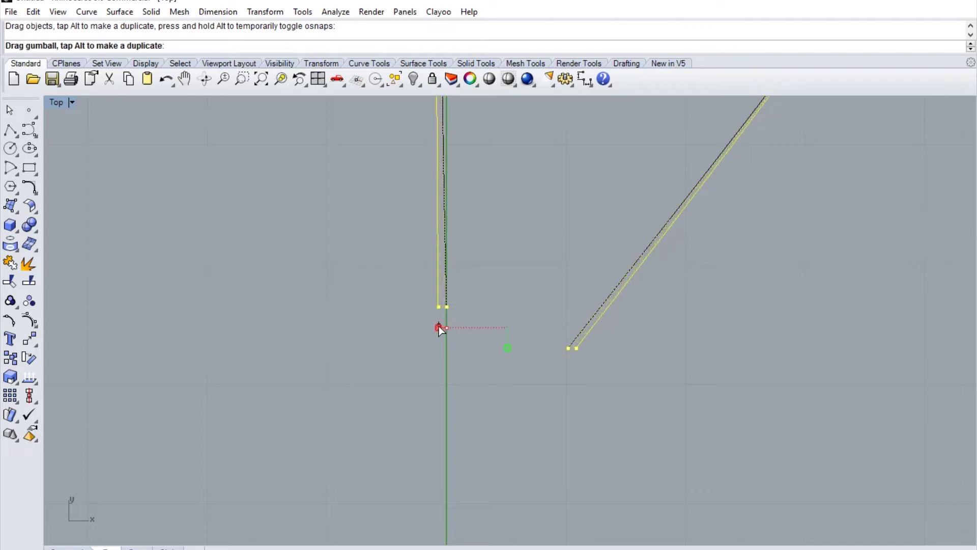
left_click_drag(438, 325, 440, 327)
- Turn off the petal outline's control points, then select and release the plain curve
scroll(441, 328, "down", 5)
left_click(575, 368)
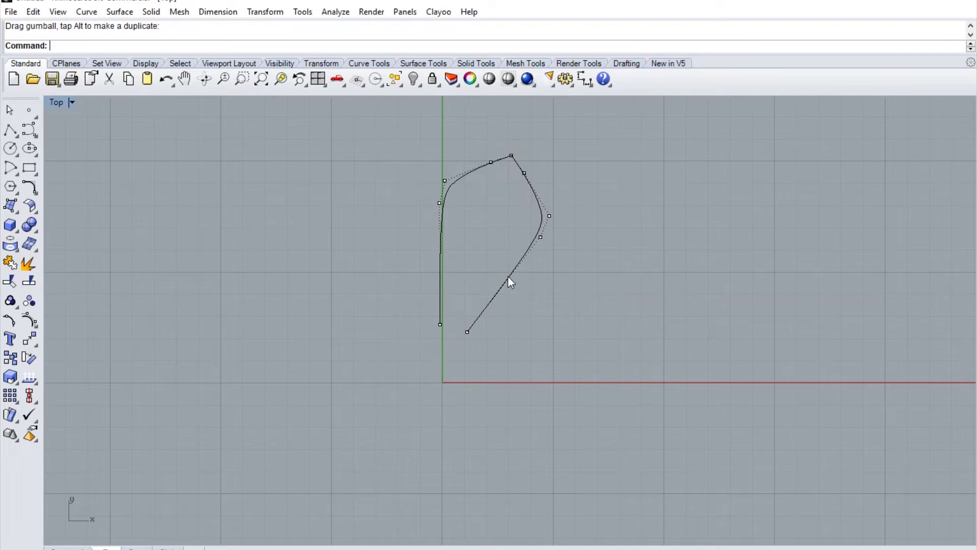
key("Escape")
left_click_drag(415, 131, 712, 393)
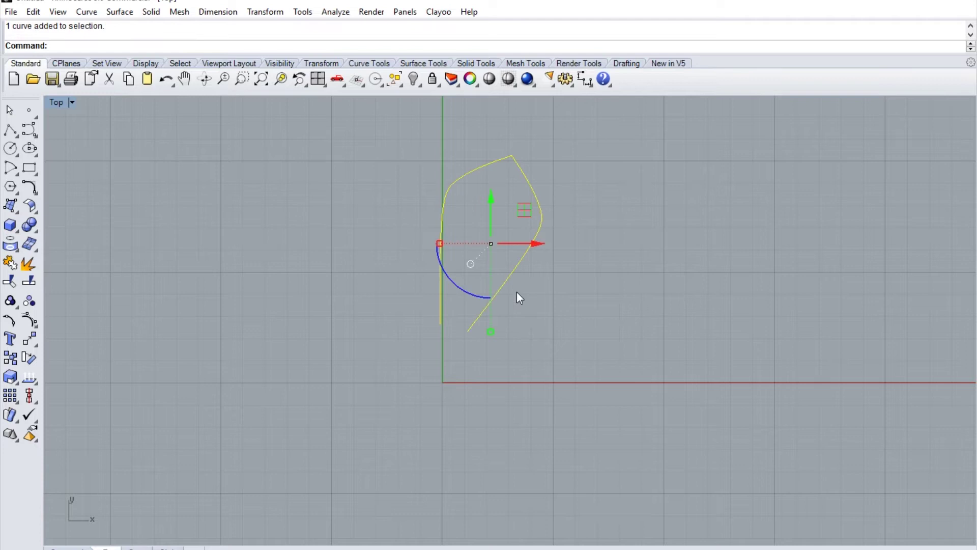
left_click_drag(524, 209, 523, 207)
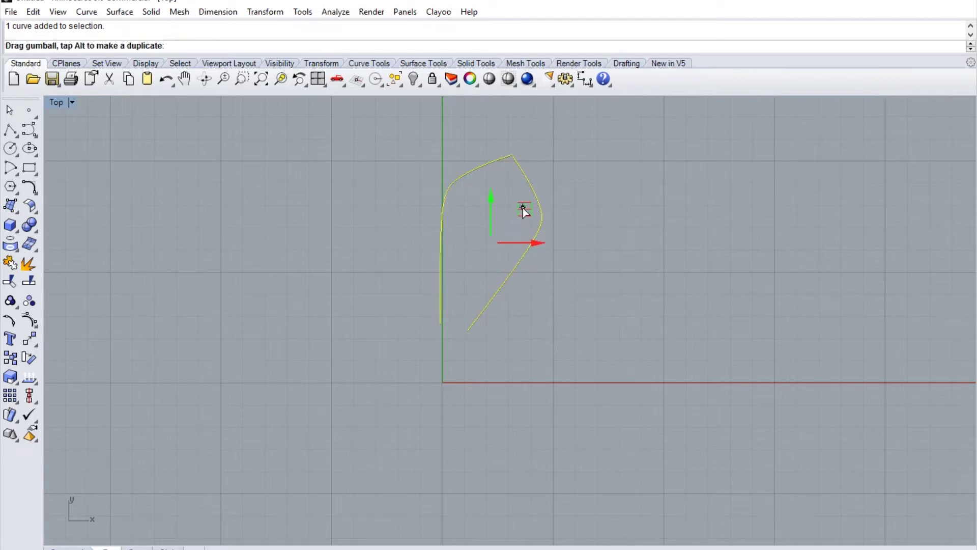
left_click(591, 259)
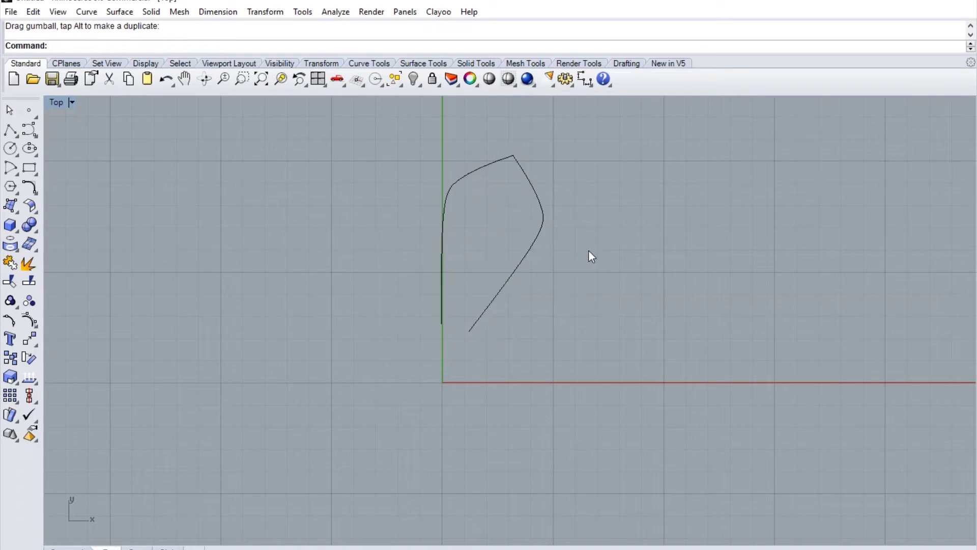
- Place a point at the petal tip and undo an accidental move of the outline
left_click(28, 109)
left_click(514, 154)
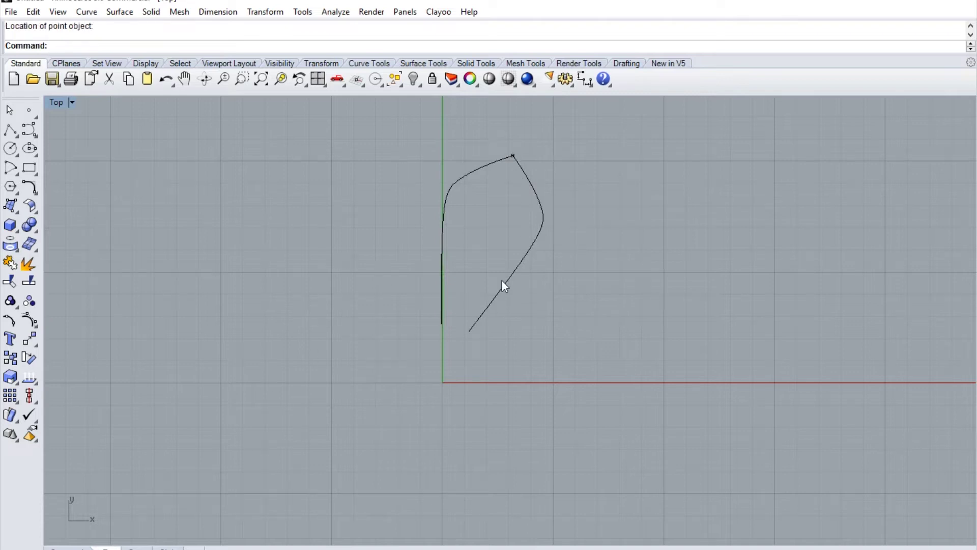
left_click_drag(500, 280, 501, 266)
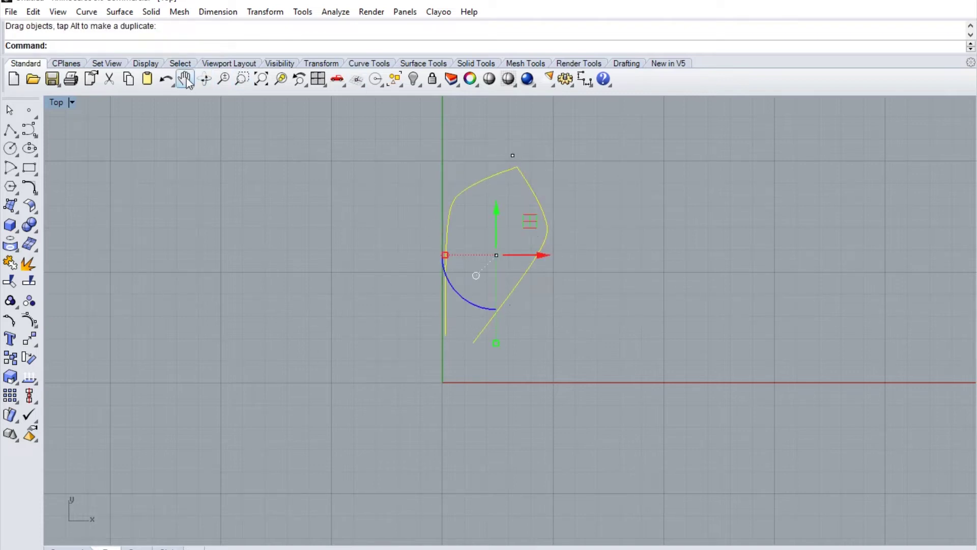
left_click(169, 78)
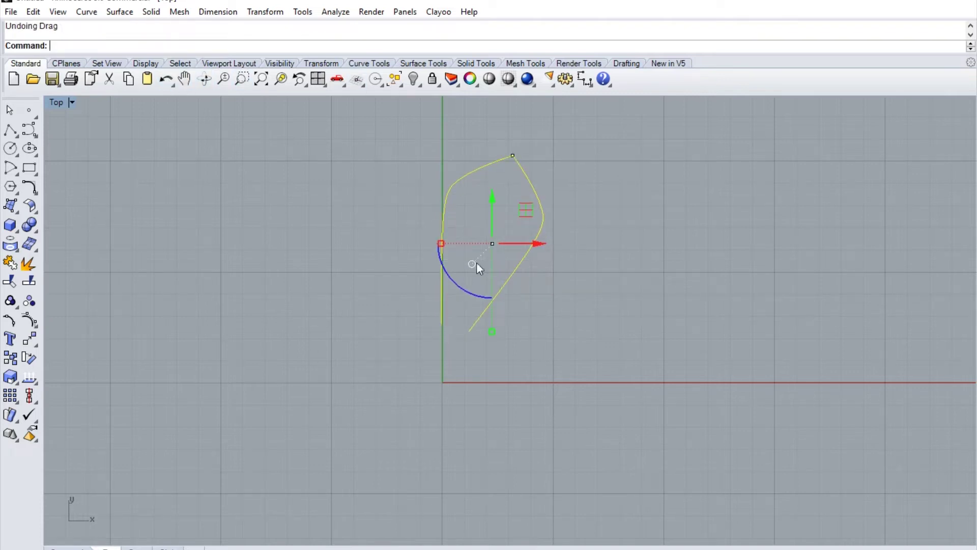
- Split the petal outline at the tip point and check both resulting pieces
left_click(29, 283)
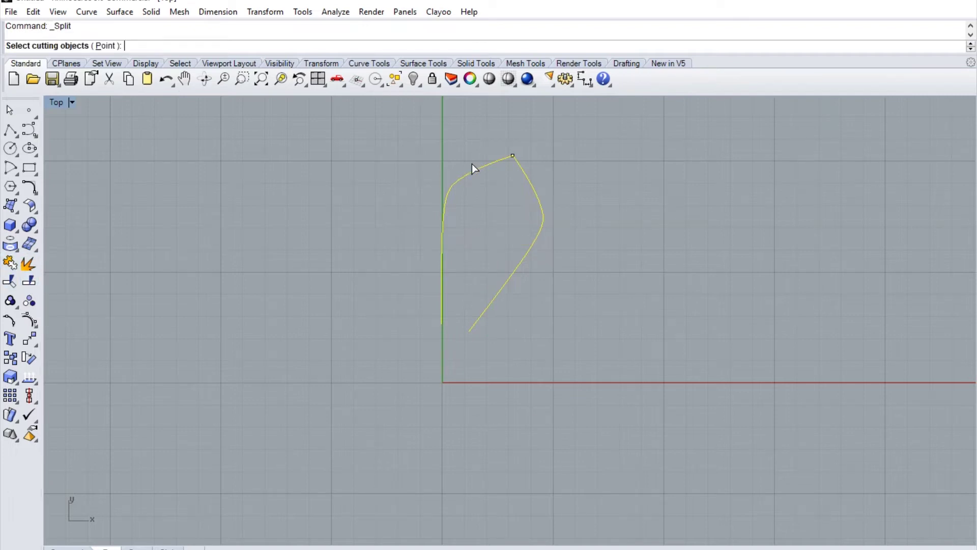
left_click(516, 156)
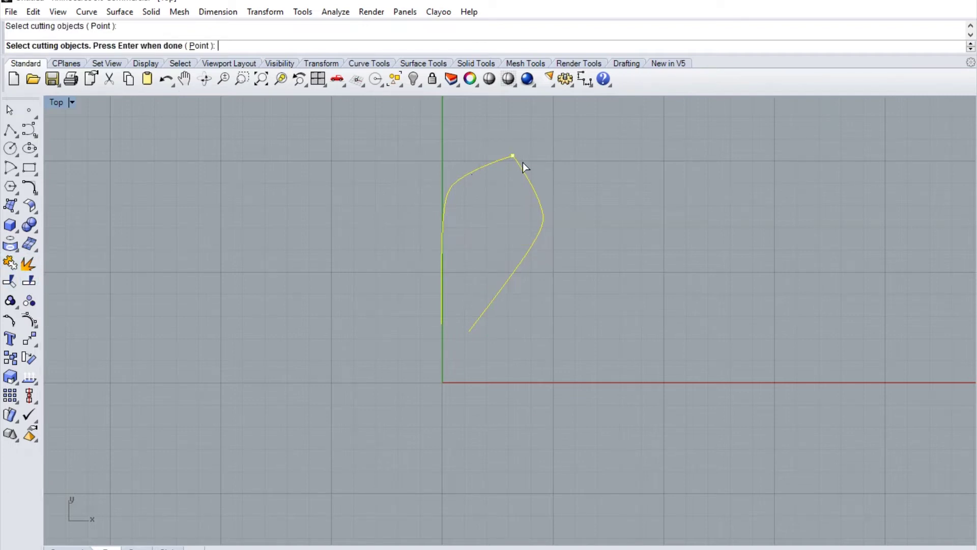
key("Return")
key("Escape")
left_click(538, 199)
left_click(456, 185)
key("Escape")
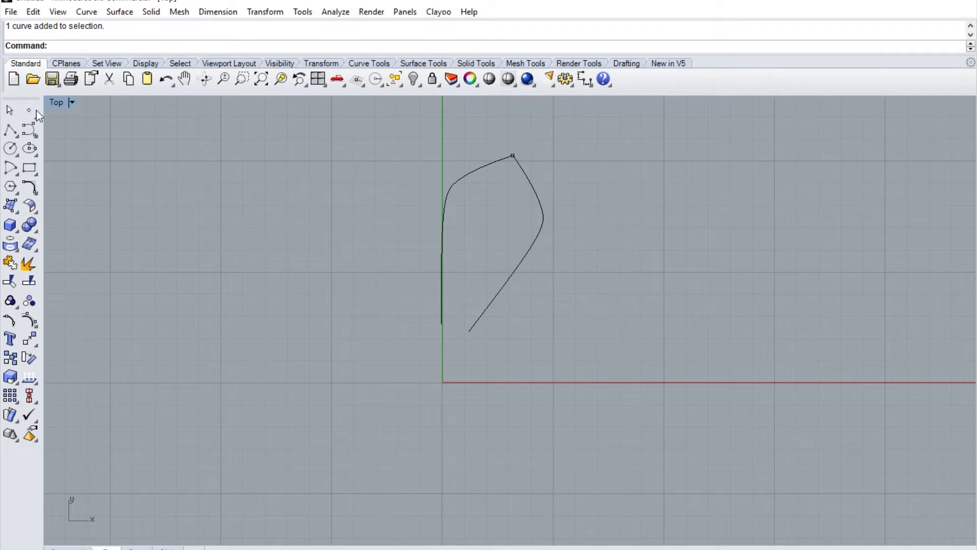
- Draw a semicircle arc in the maximized Front view, centred just right of the origin
double_click(62, 105)
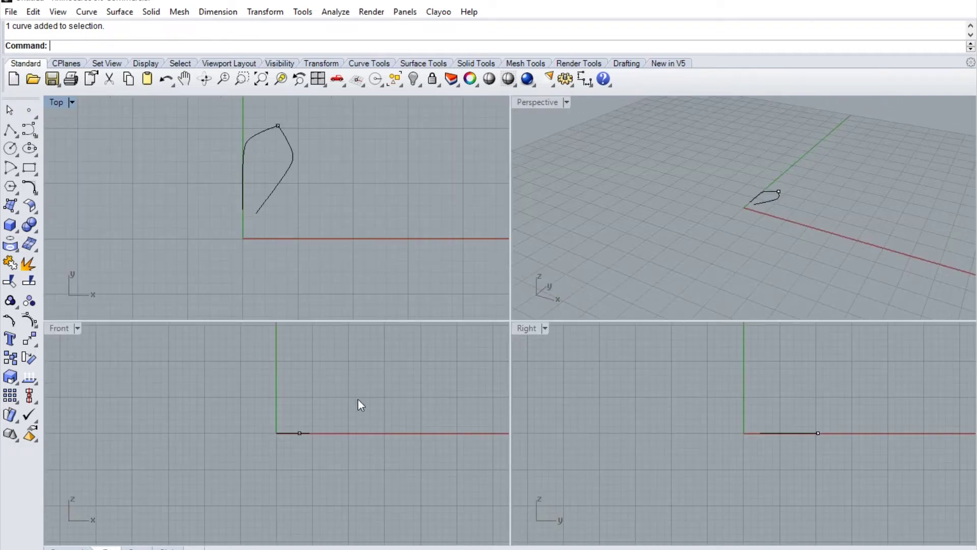
double_click(60, 330)
right_click_drag(700, 347, 610, 375)
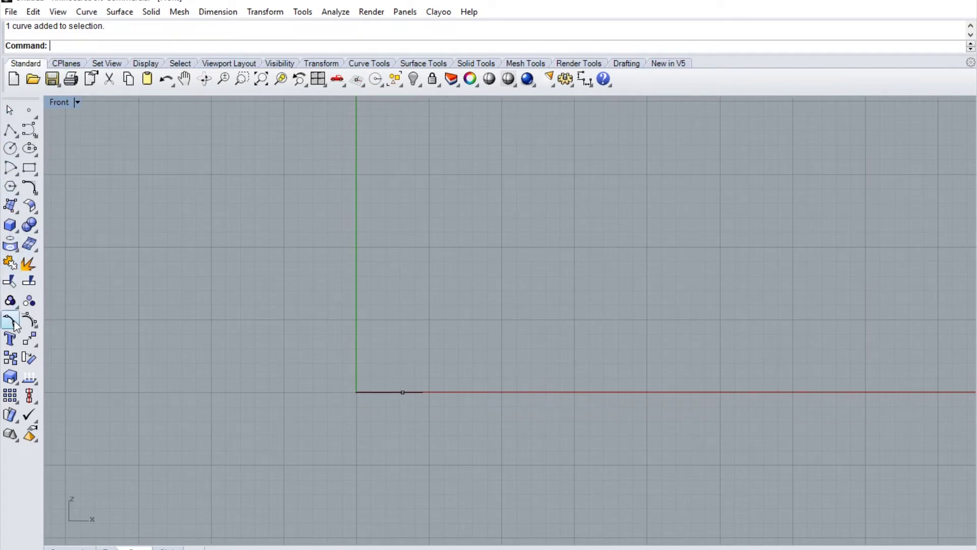
left_click(11, 167)
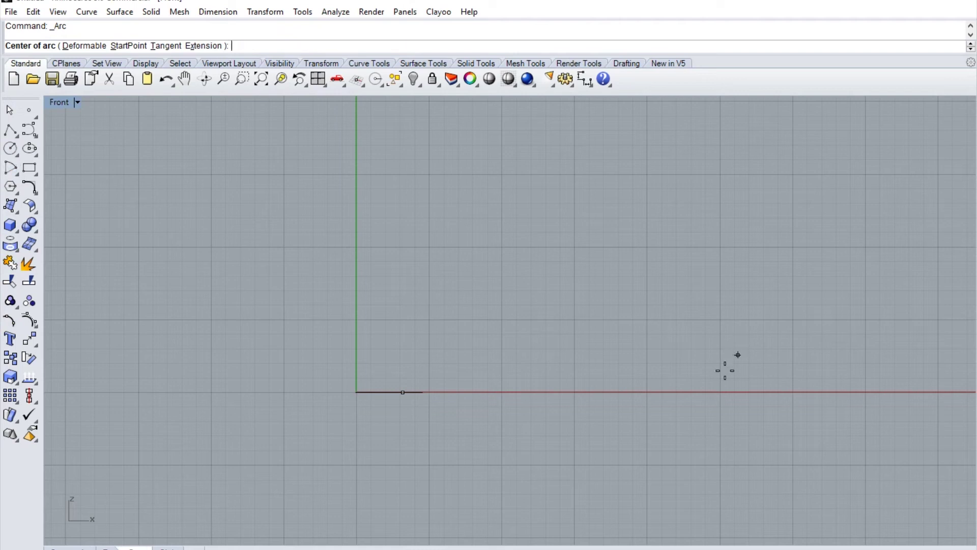
left_click(642, 378)
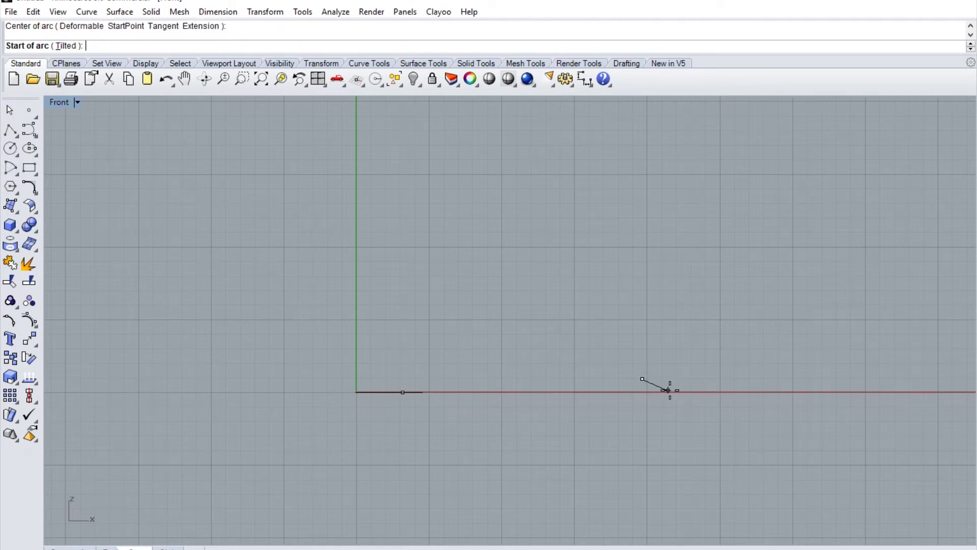
left_click(694, 384)
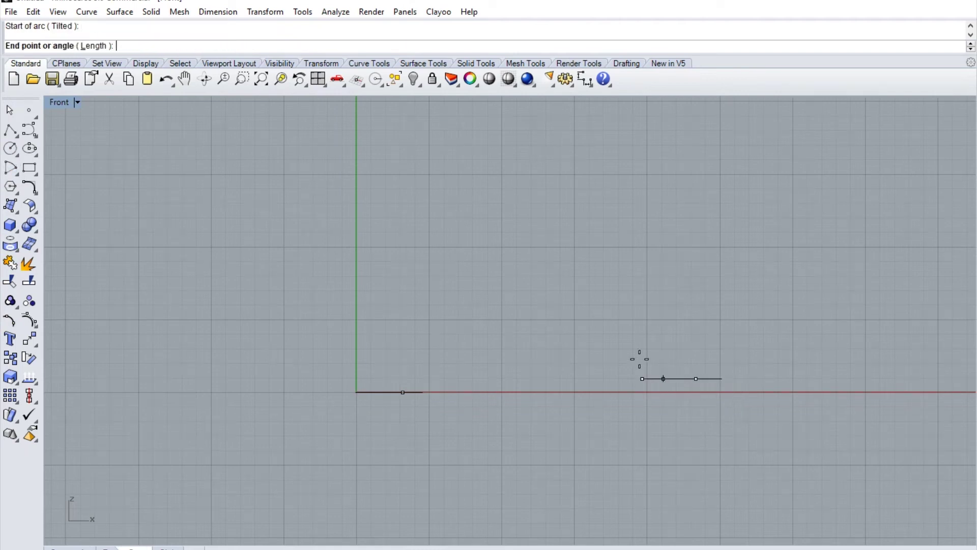
left_click(616, 380)
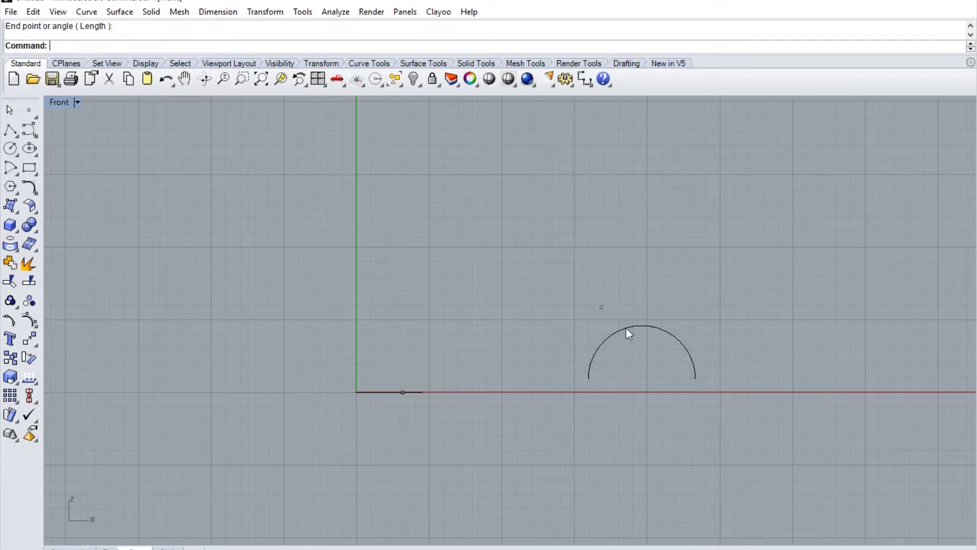
- Turn on the semicircle's control points and pull its top point down into an M shape
left_click(645, 325)
scroll(627, 337, "up", 4)
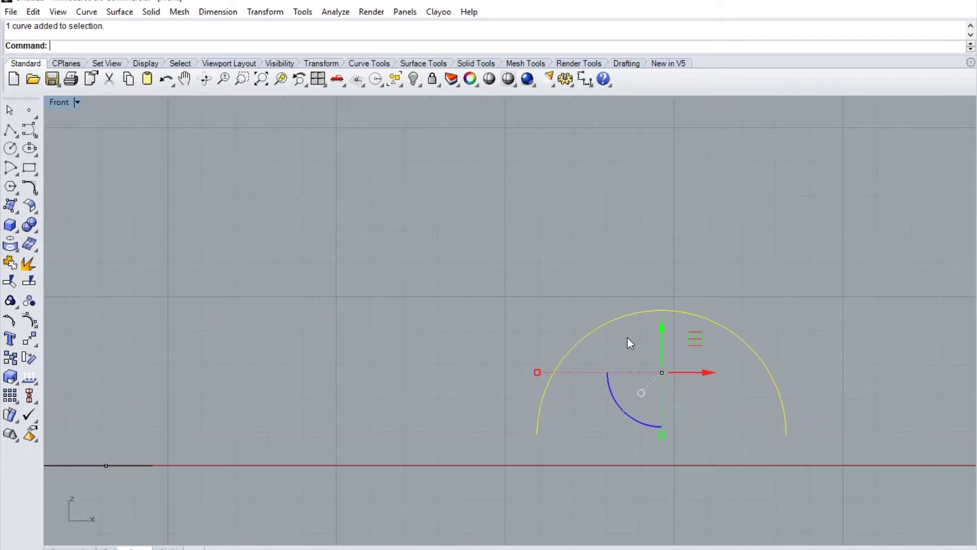
key("F10")
left_click(659, 310)
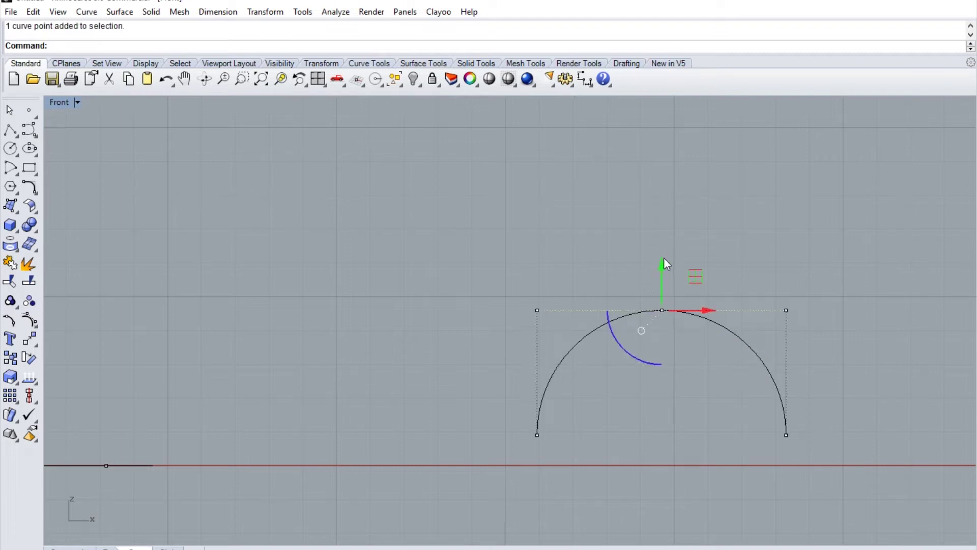
left_click_drag(662, 266, 677, 373)
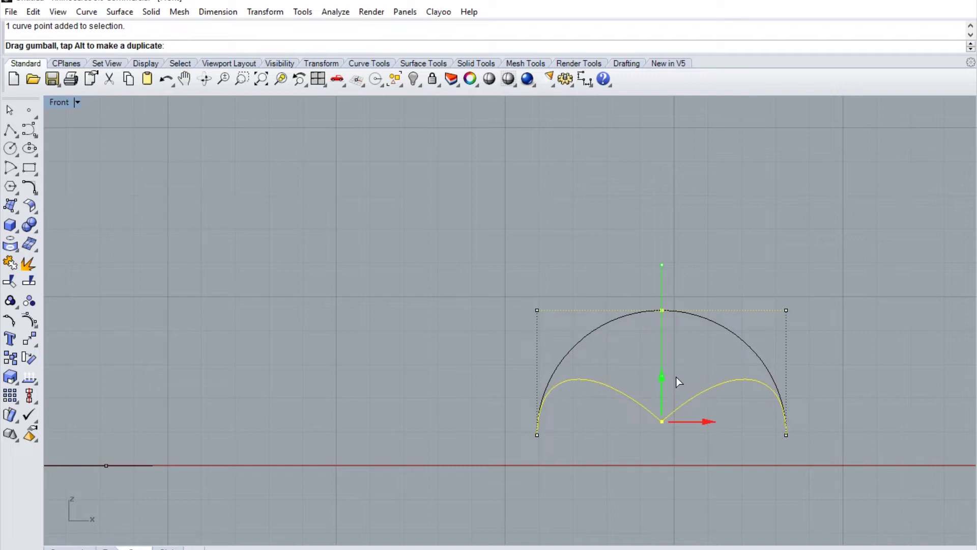
left_click_drag(676, 378, 677, 378)
key("Escape")
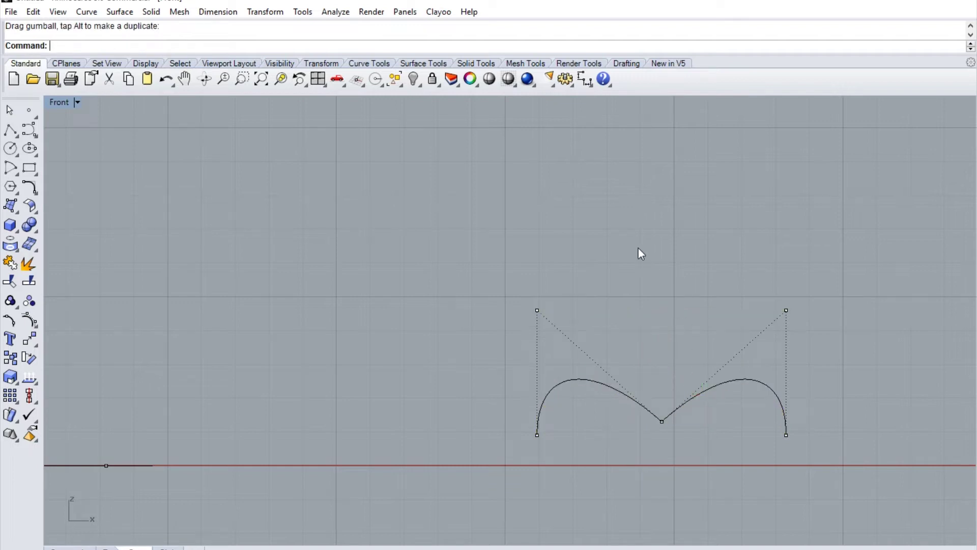
- Draw a straight base line between the M curve's two end points, redrawing it once
left_click(10, 130)
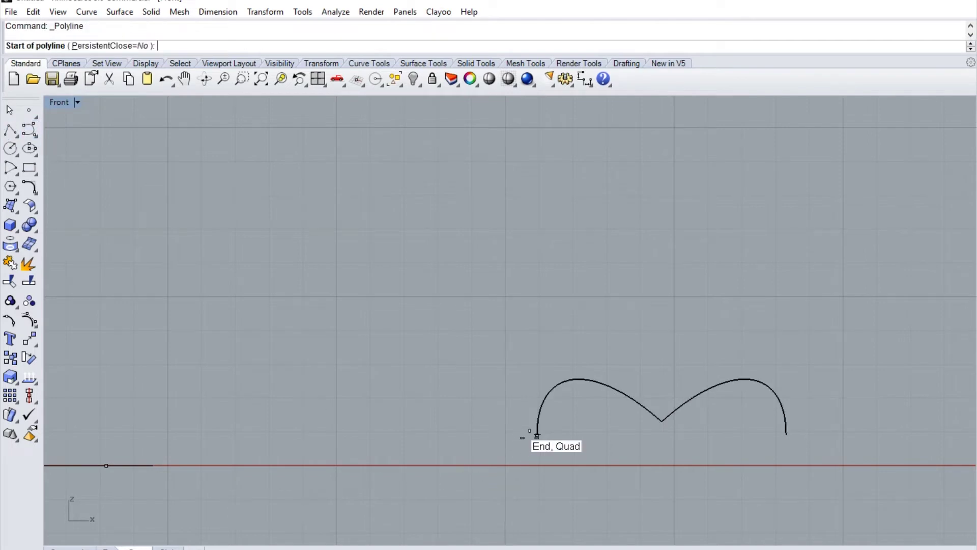
left_click(537, 434)
left_click(786, 434)
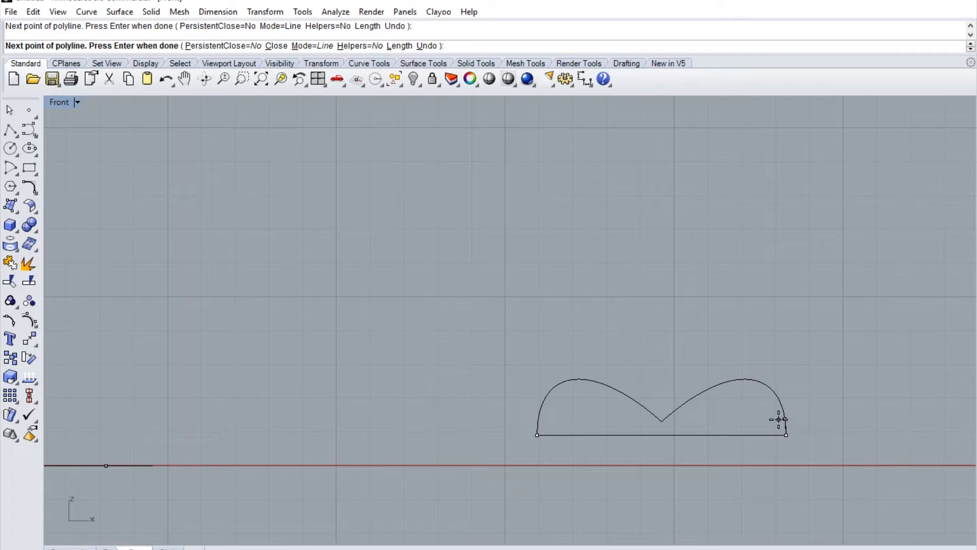
key("Return")
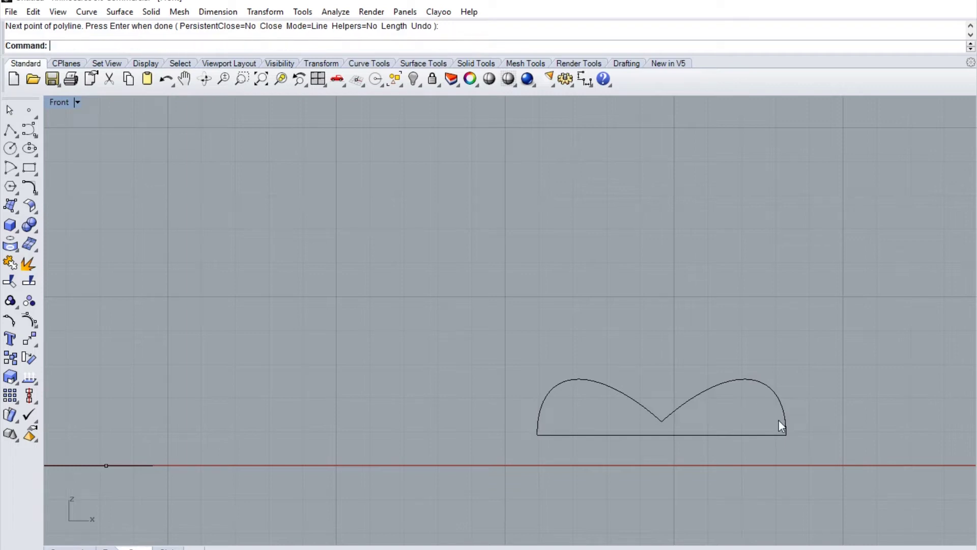
left_click(755, 434)
key("Delete")
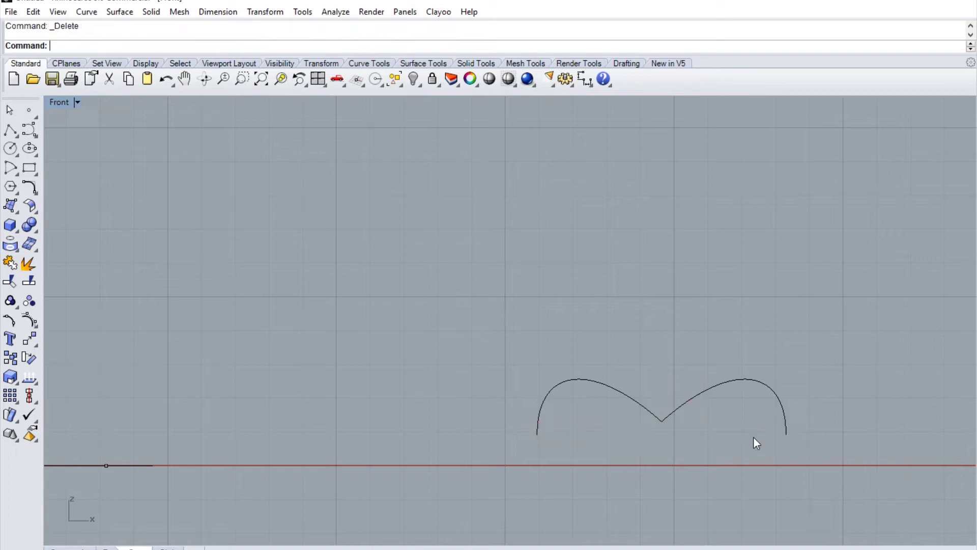
key("Return")
left_click(537, 434)
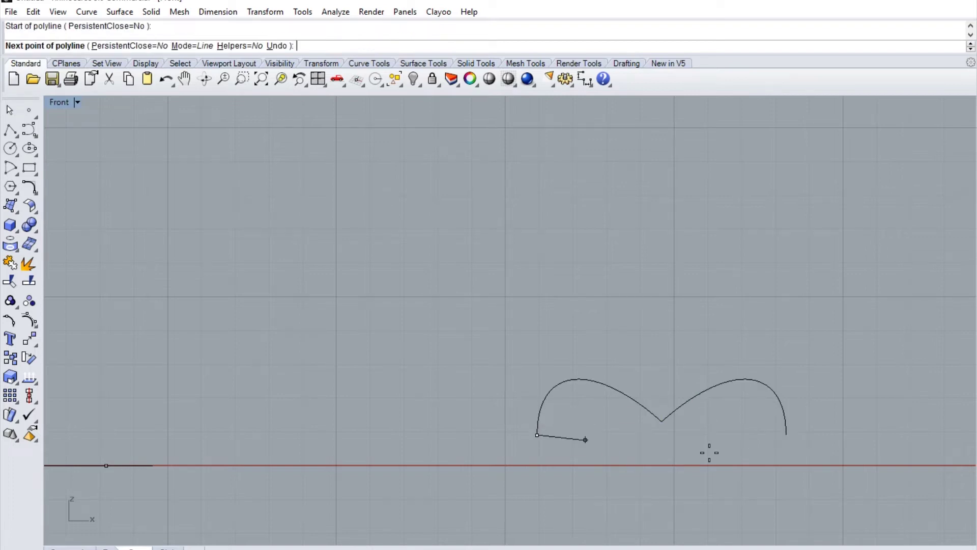
left_click(785, 436)
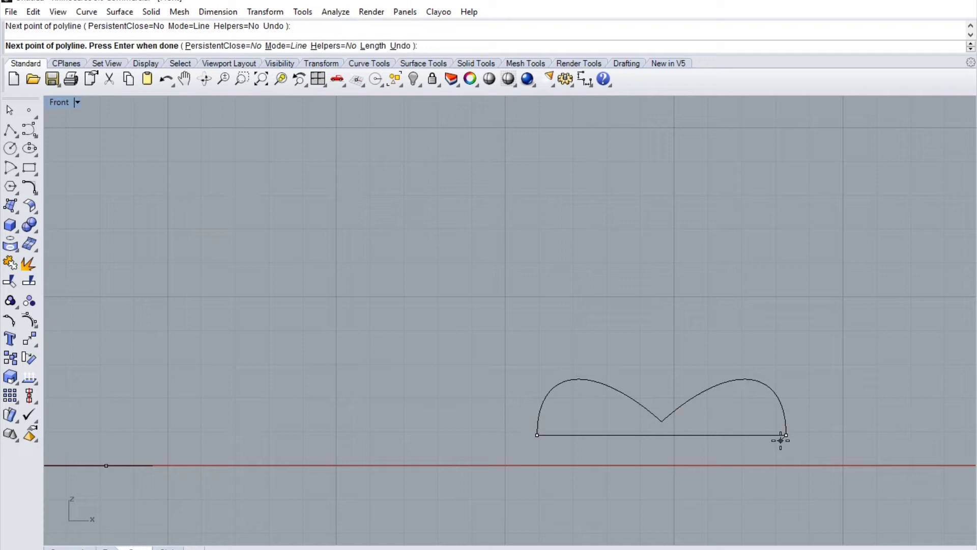
key("Return")
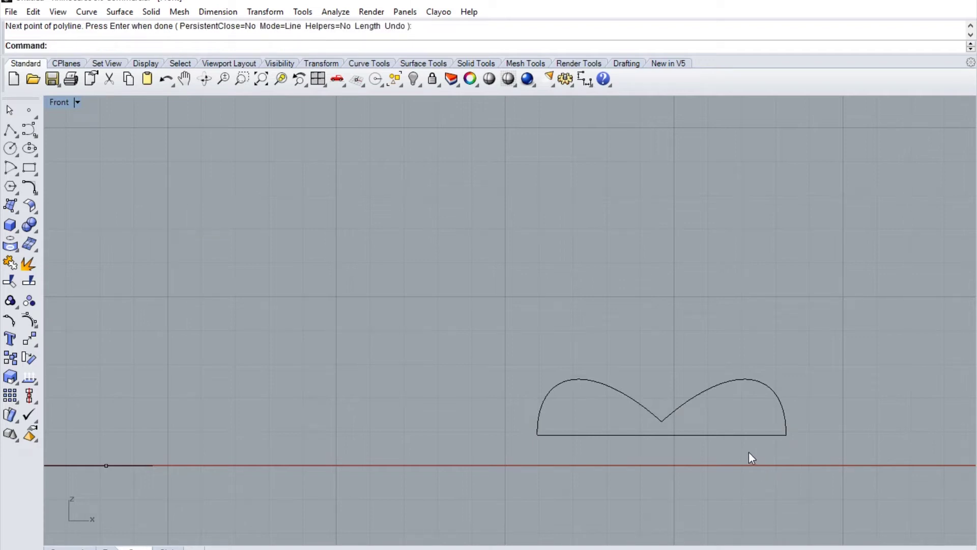
- Join the M curve and its base line into one closed curve
left_click_drag(465, 318, 815, 496)
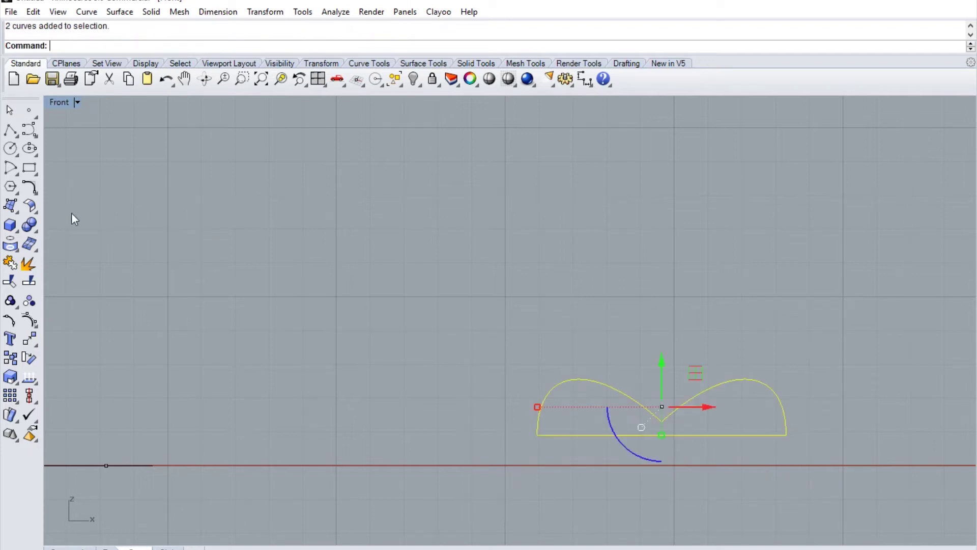
left_click(9, 263)
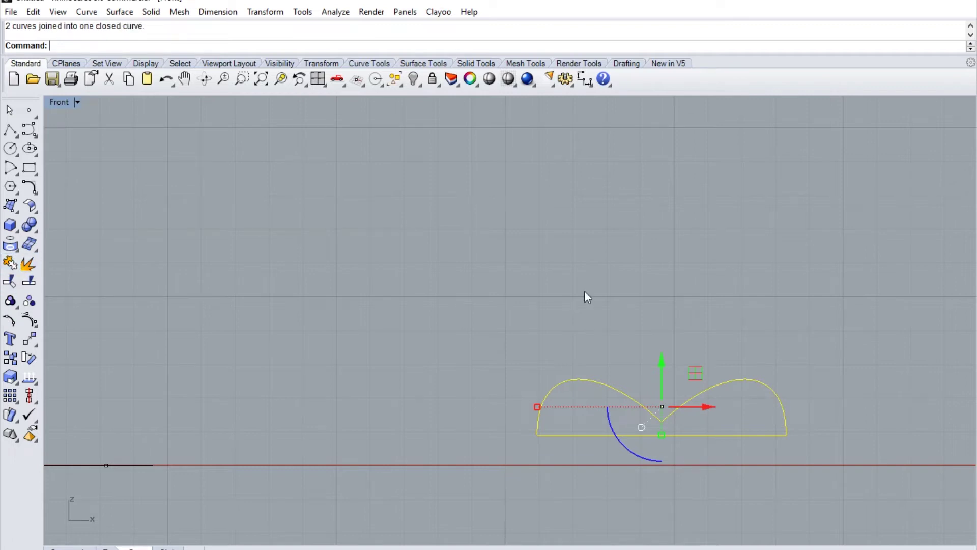
key("Escape")
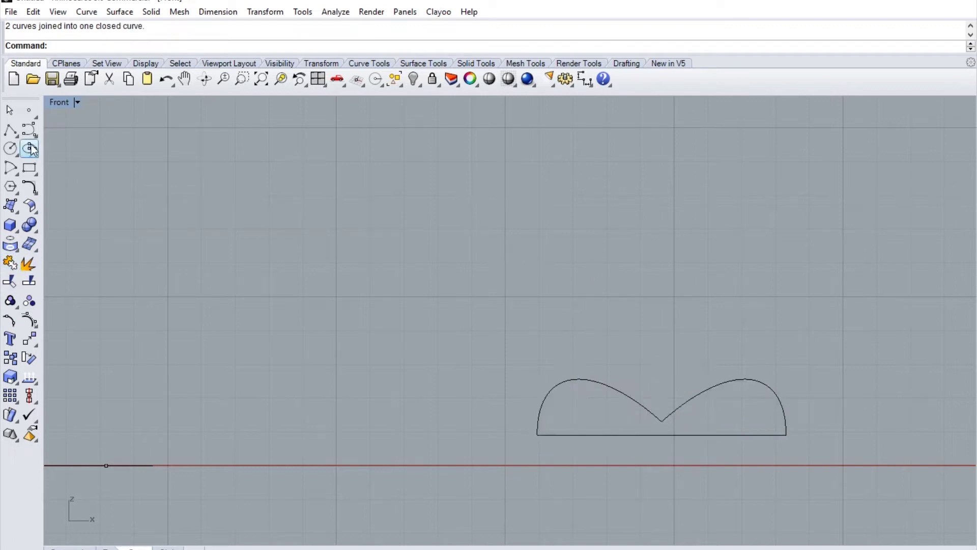
- Draw a second semicircle above the M profile and close it with a straight base line
left_click(10, 167)
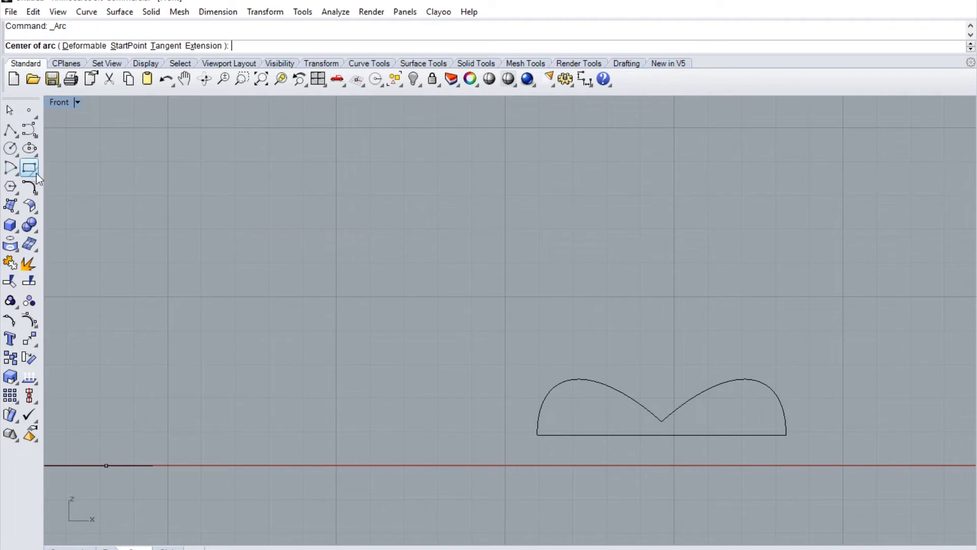
left_click(664, 356)
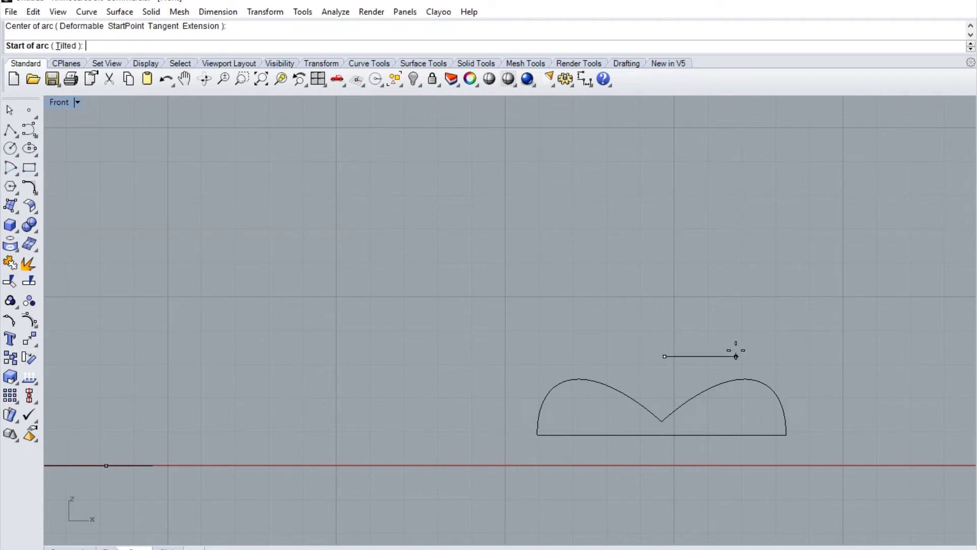
left_click(773, 356)
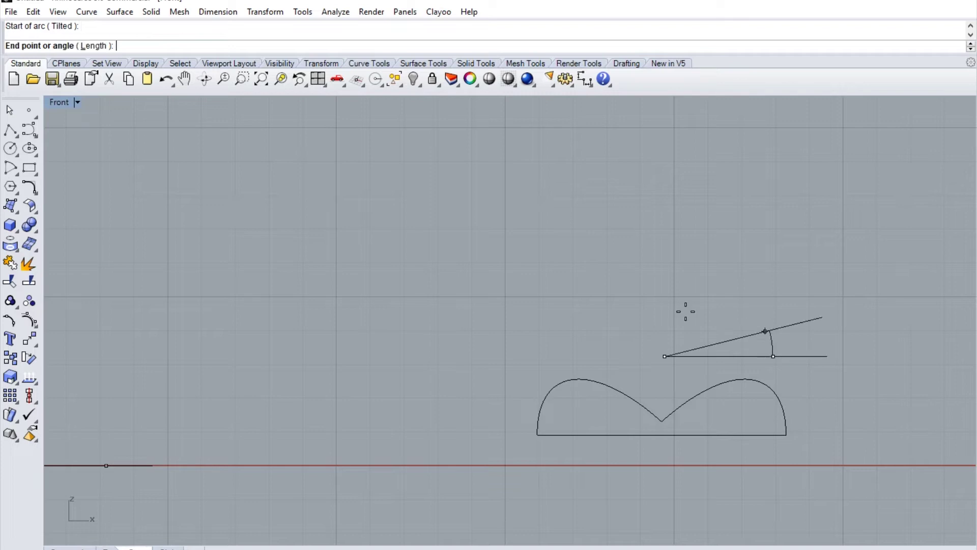
left_click(604, 356)
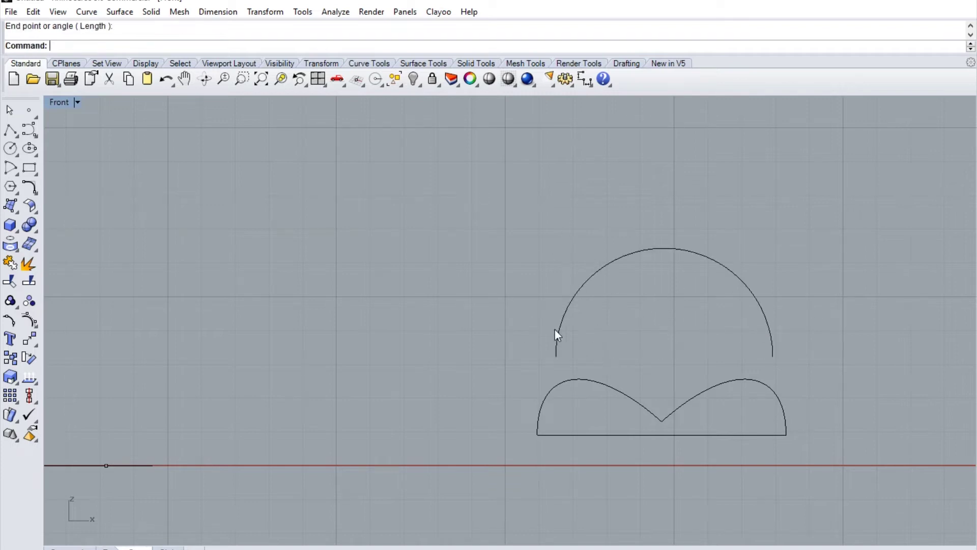
left_click(10, 129)
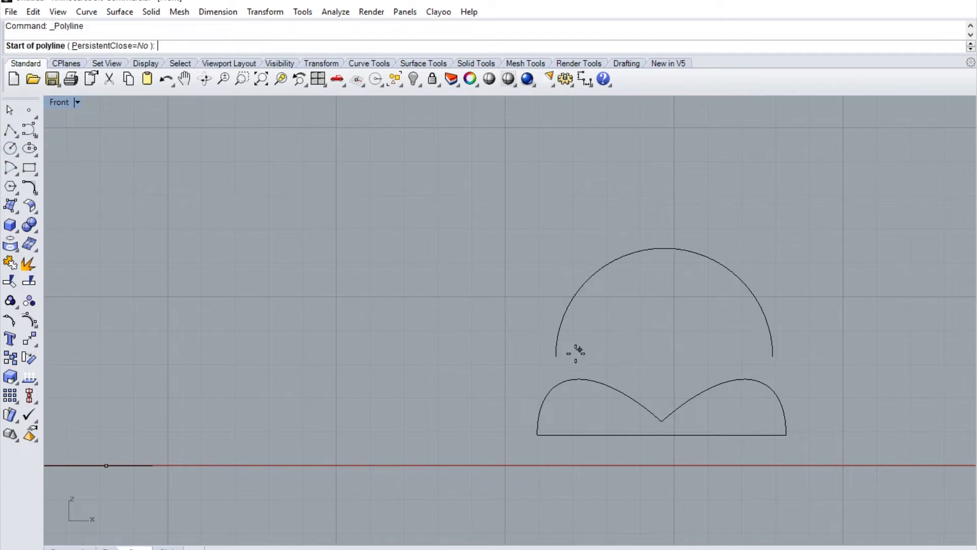
left_click(556, 357)
left_click(771, 356)
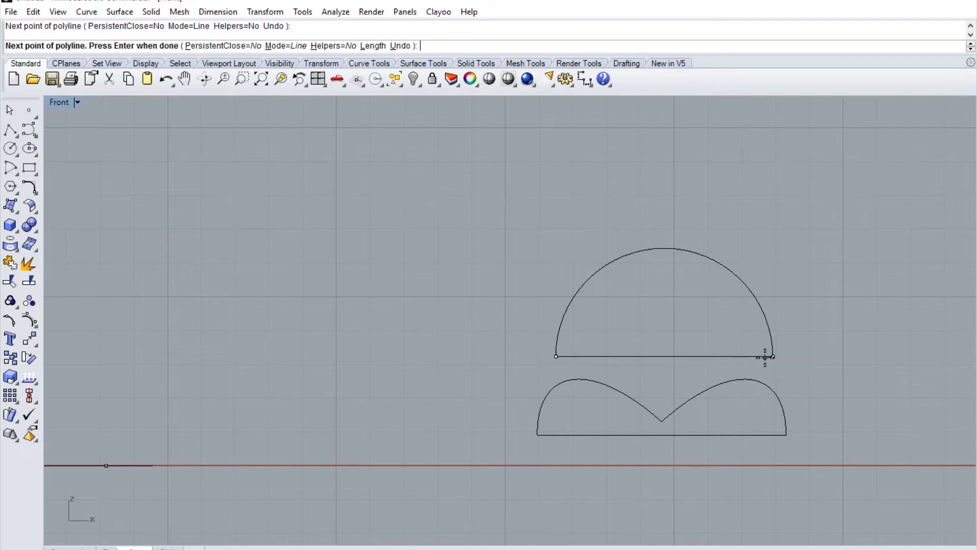
right_click(765, 356)
- Join the upper semicircle with its base line and flatten it vertically into a dome
left_click_drag(552, 204, 693, 326)
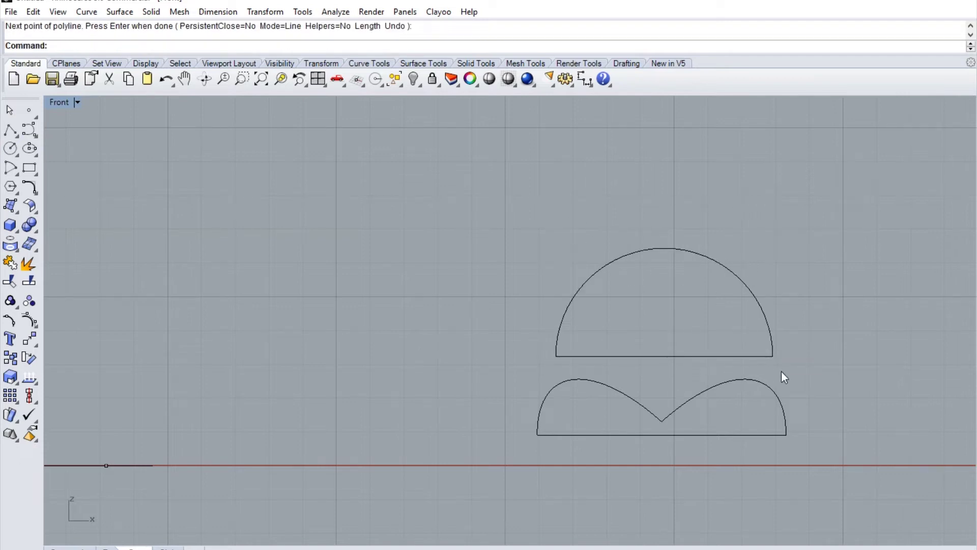
left_click_drag(505, 216, 838, 363)
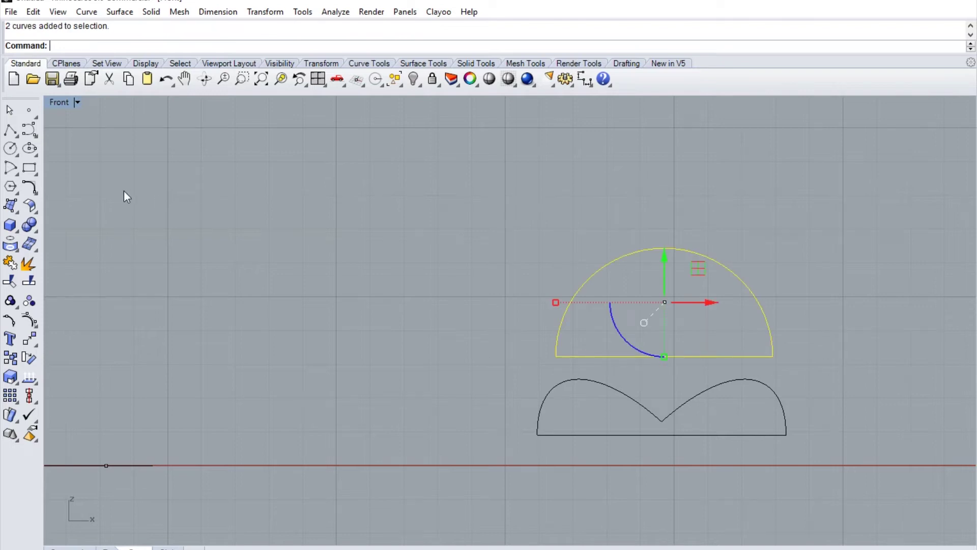
left_click(10, 263)
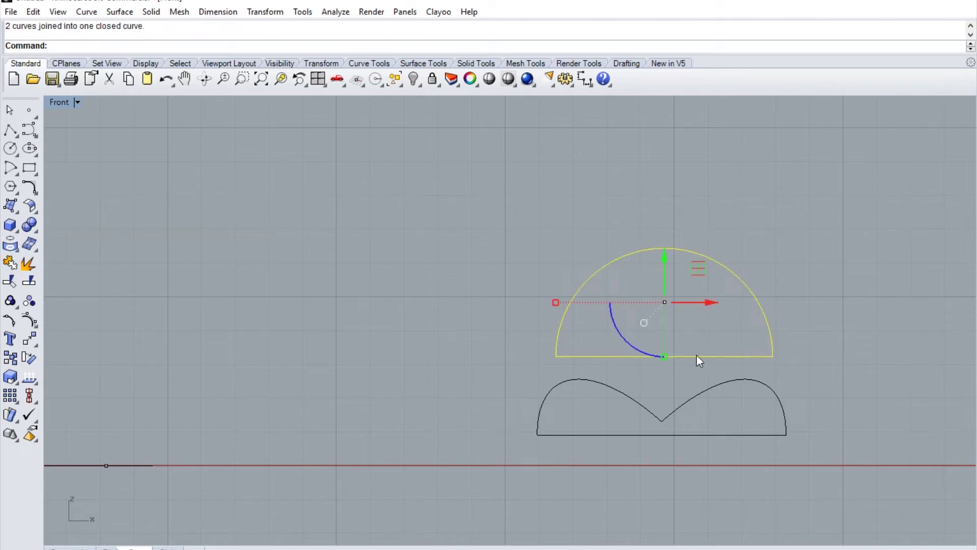
left_click_drag(663, 355, 663, 332)
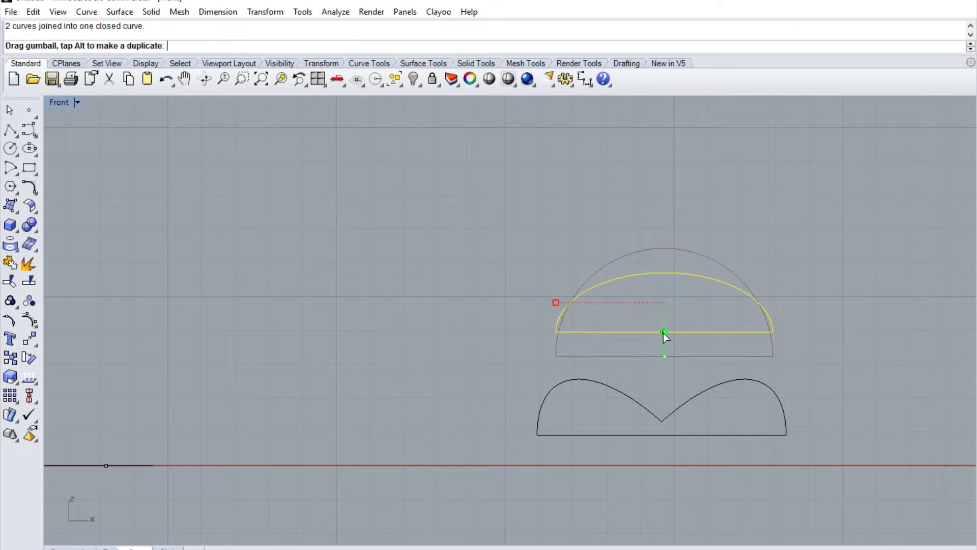
left_click(821, 214)
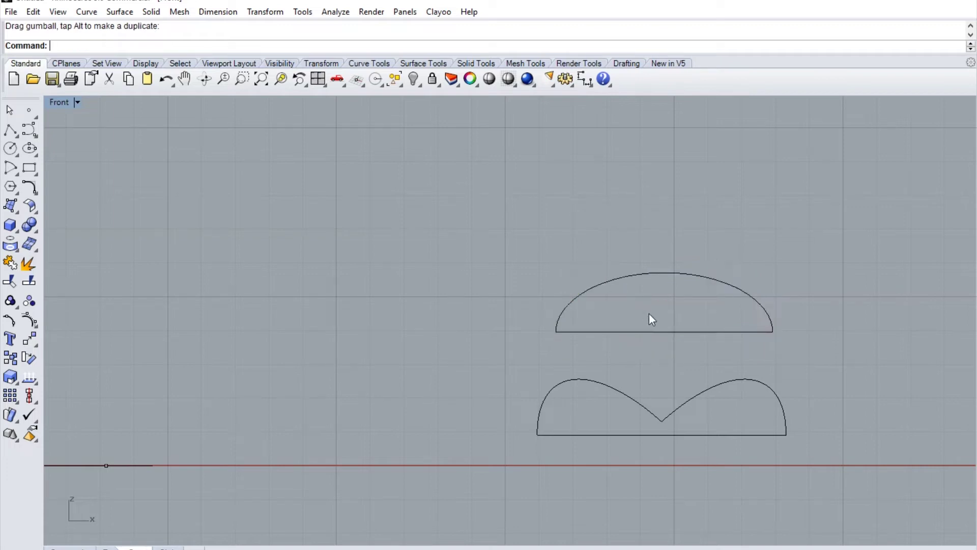
- Maximize Perspective and start a 2-point Orient of the double-hump curve with Copy and 3D scaling
double_click(63, 101)
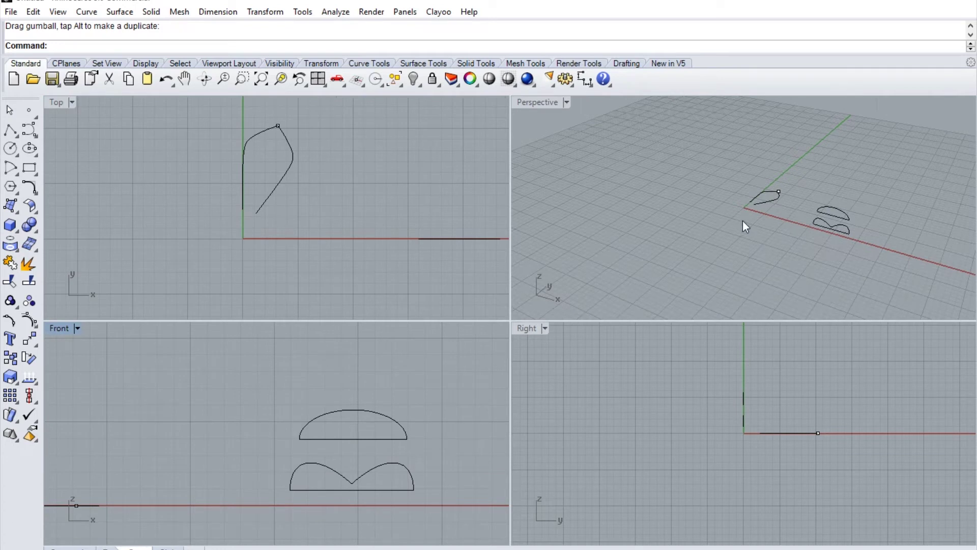
double_click(531, 102)
scroll(518, 303, "up", 1)
scroll(521, 313, "up", 2)
right_click_drag(620, 377, 639, 431)
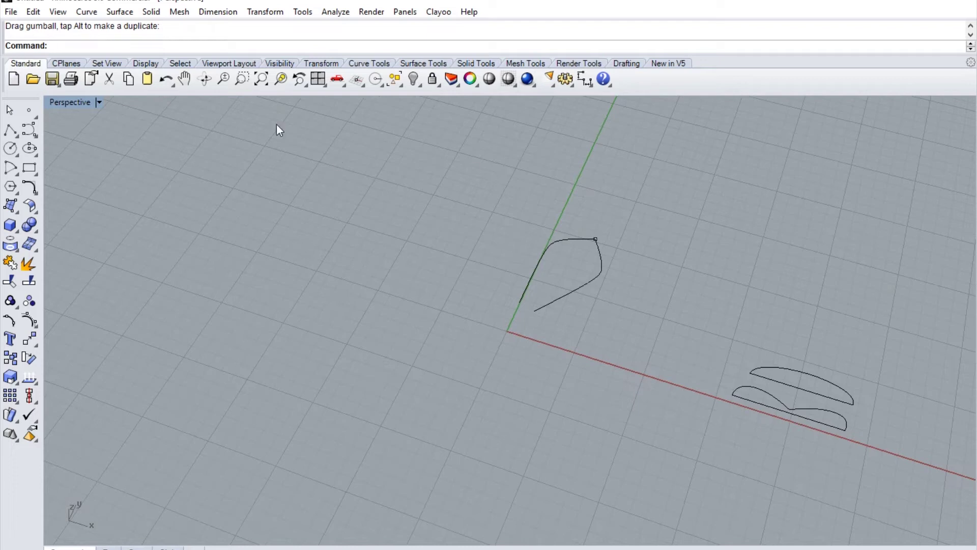
left_click(265, 11)
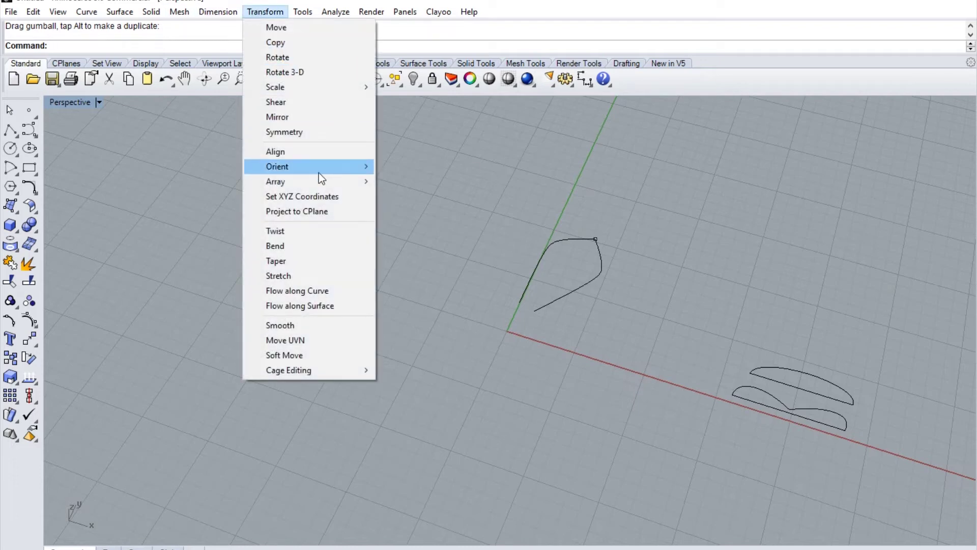
mouse_move(277, 166)
left_click(420, 170)
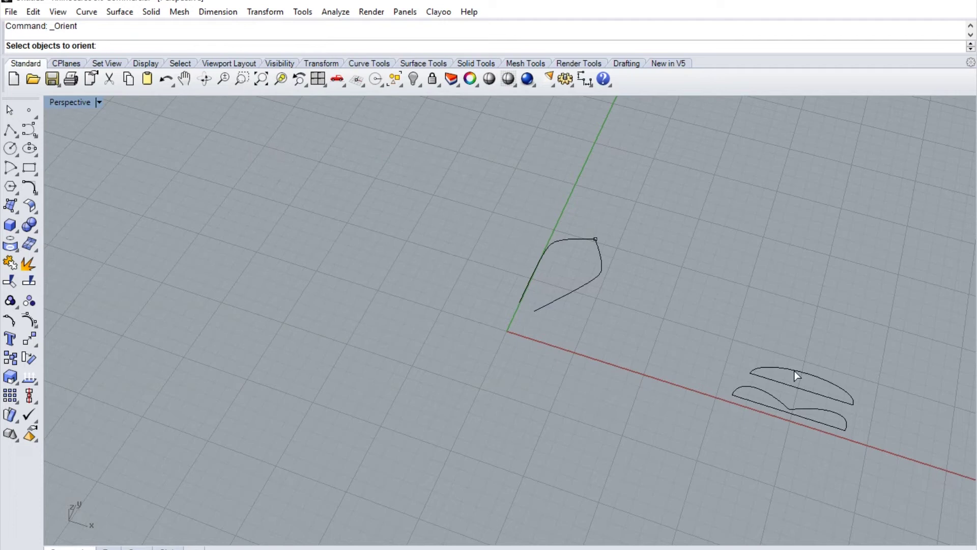
left_click(779, 396)
key("Return")
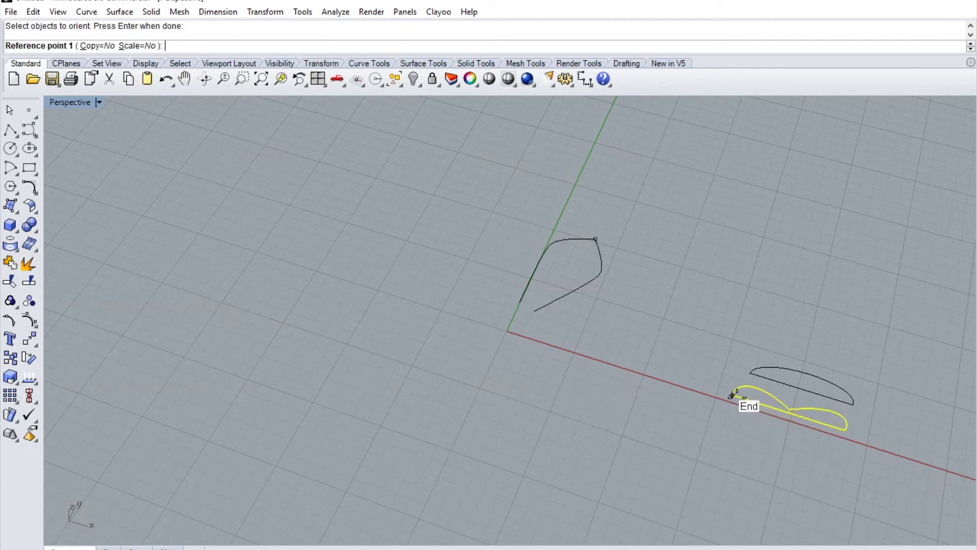
left_click(104, 46)
left_click(152, 47)
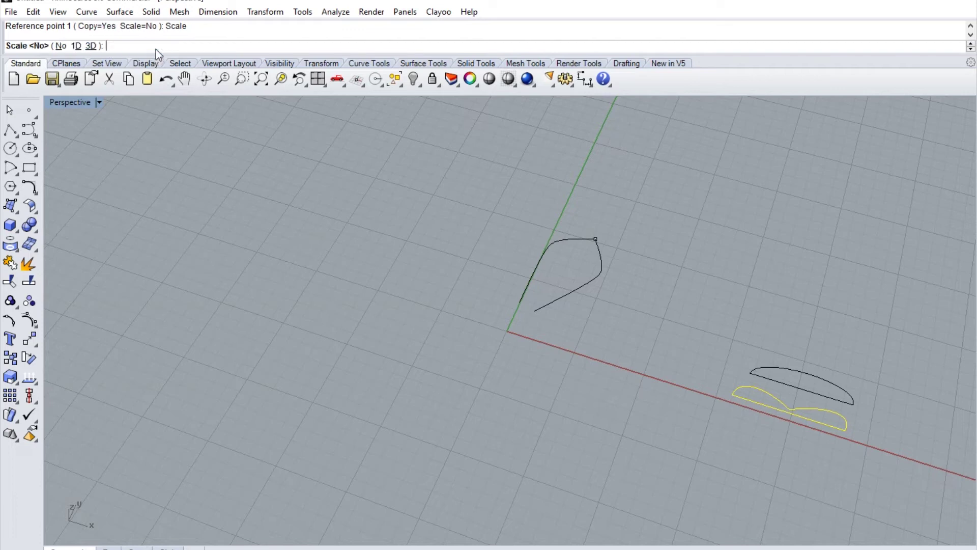
left_click(91, 46)
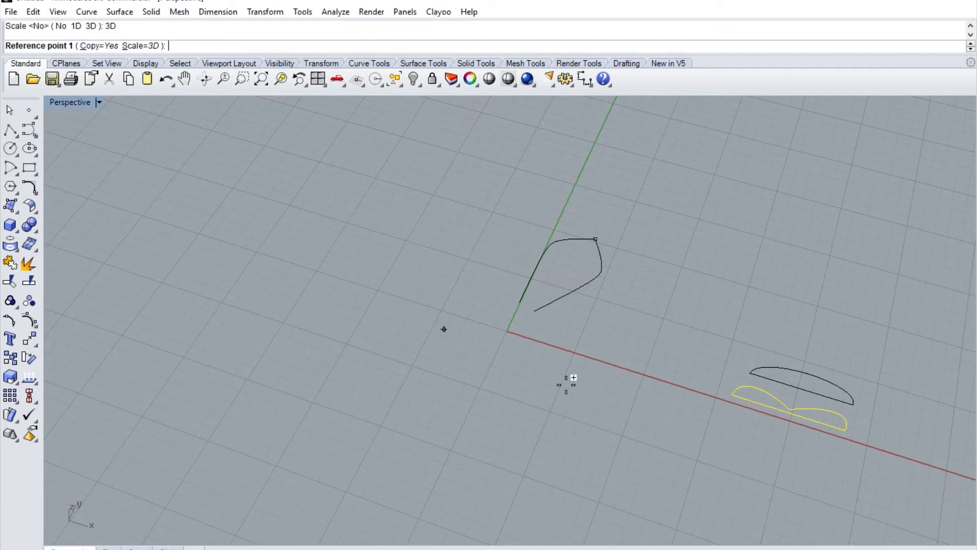
- Place the scaled double-hump copy across the petal outline's narrow base
left_click(734, 395)
left_click(845, 430)
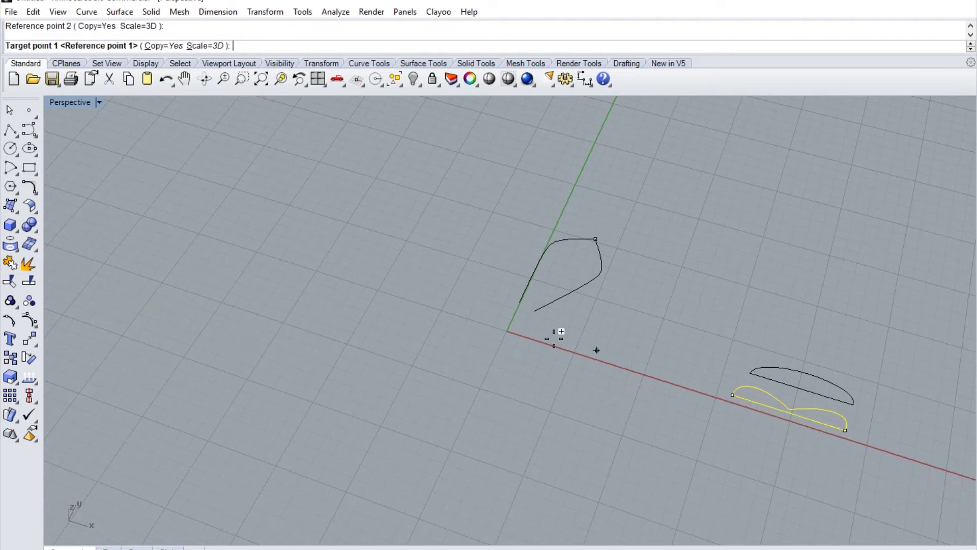
left_click(534, 312)
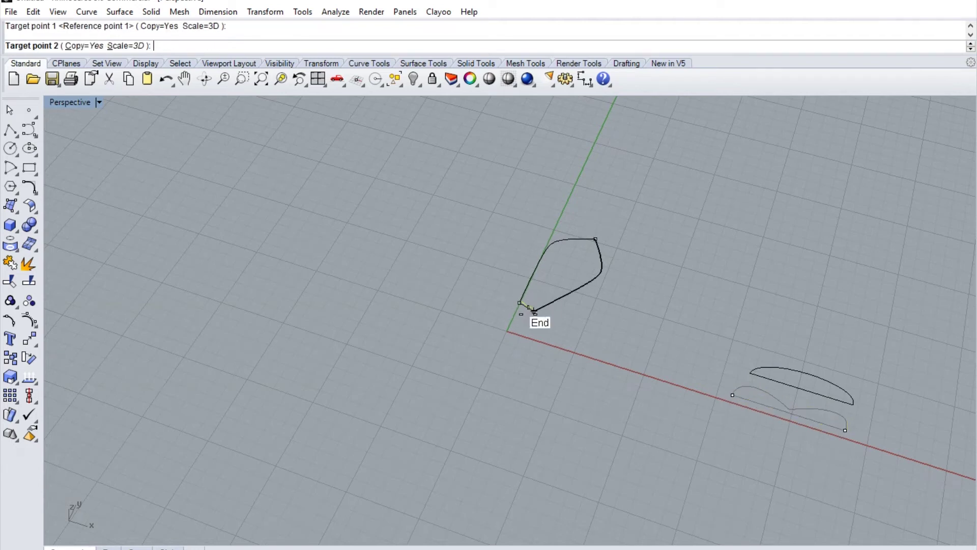
left_click(534, 312)
left_click(733, 395)
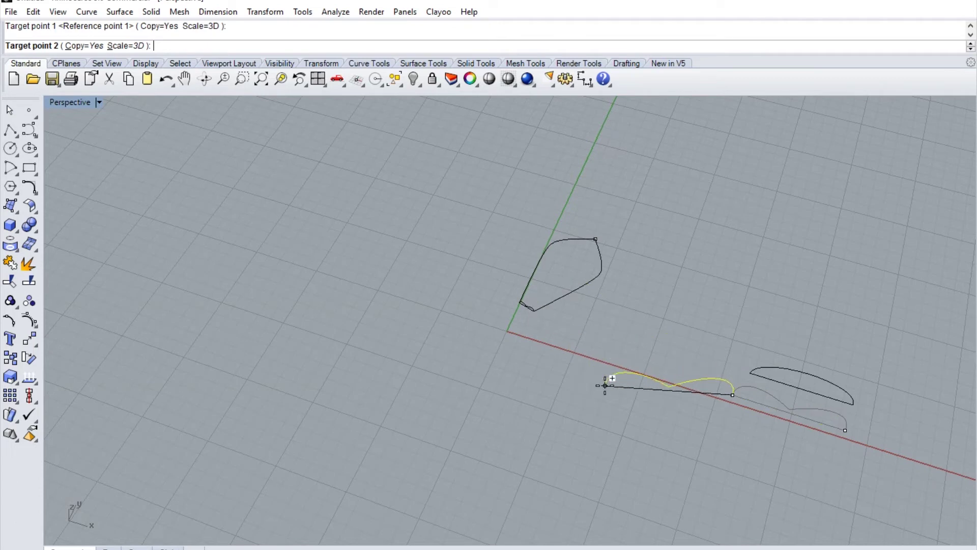
key("Return")
- Orient a scaled copy of the flattened dome arc across the petal outline's wide top
key("Return")
left_click(777, 367)
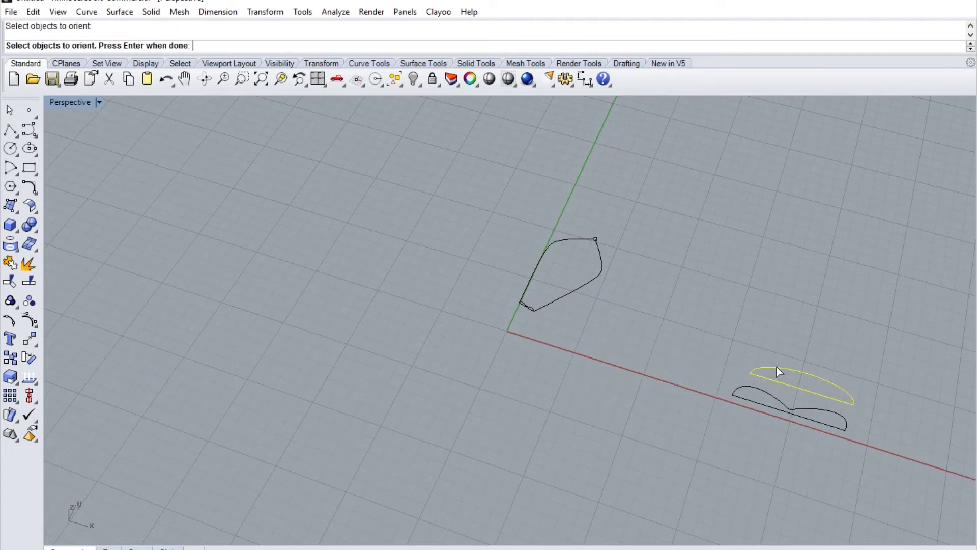
key("Return")
left_click(750, 374)
left_click(845, 405)
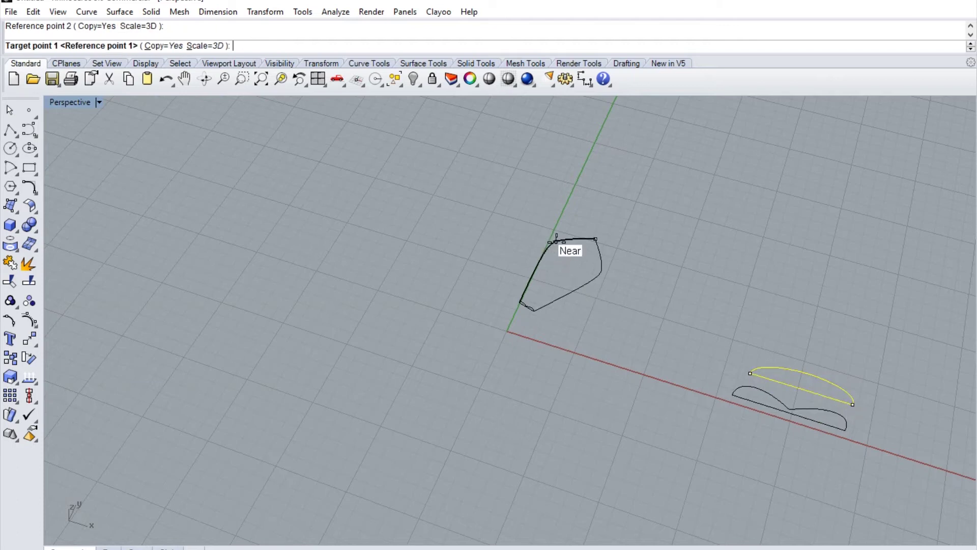
scroll(556, 245, "up", 4)
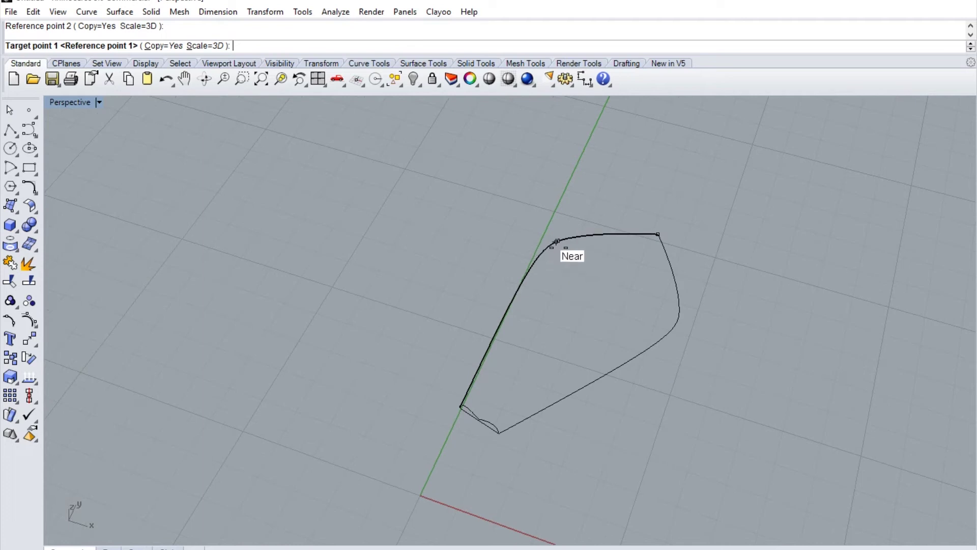
left_click(547, 247)
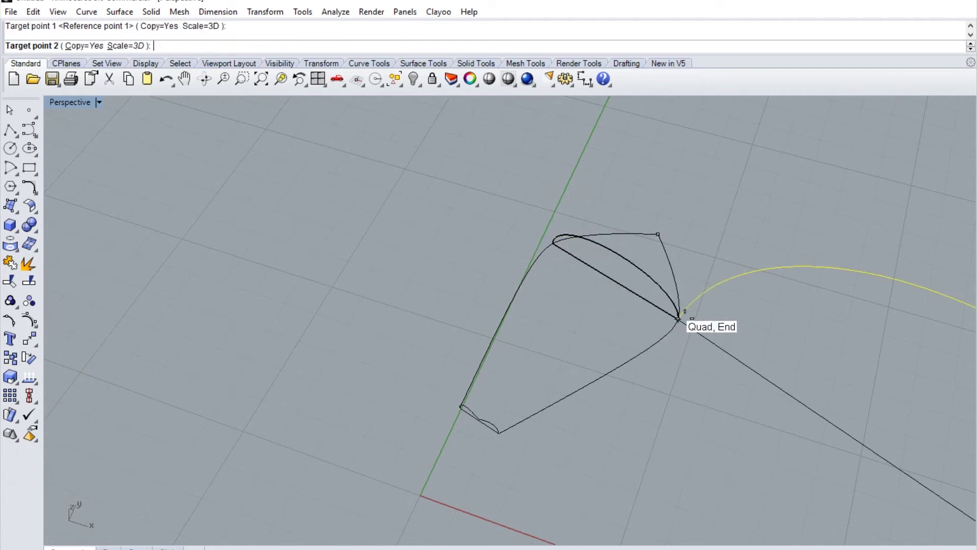
key("Return")
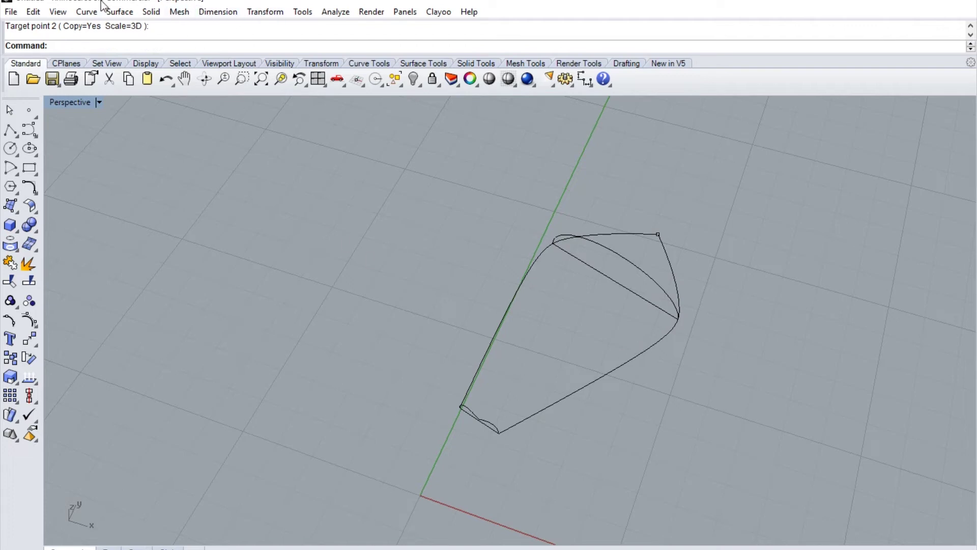
- Sweep 2 Rails along both outline halves through the base and top profiles, aligning the seams
left_click(118, 11)
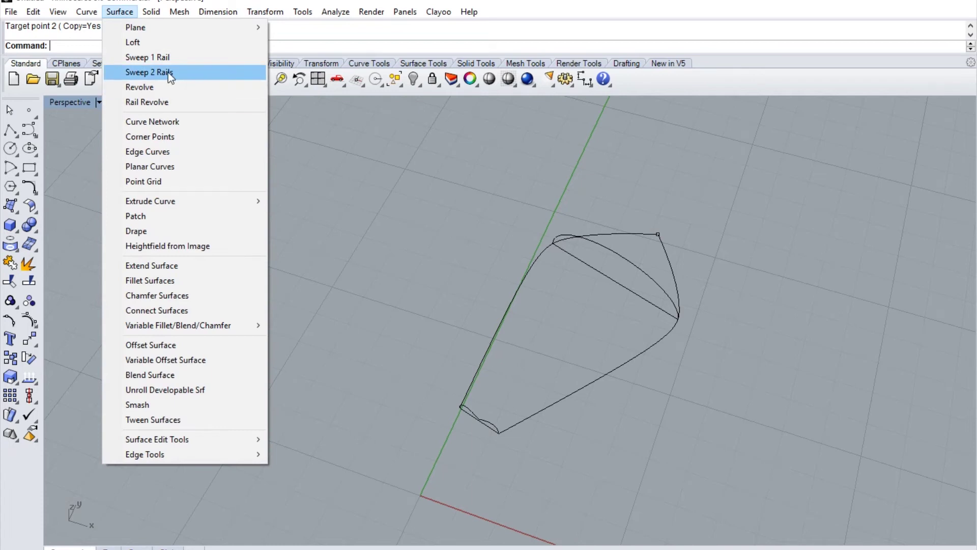
left_click(149, 71)
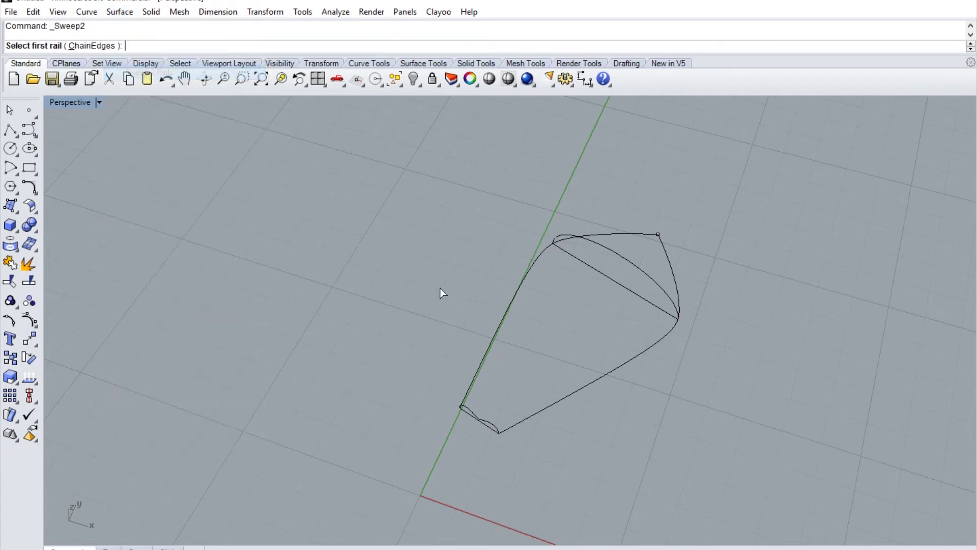
left_click(479, 359)
left_click(576, 392)
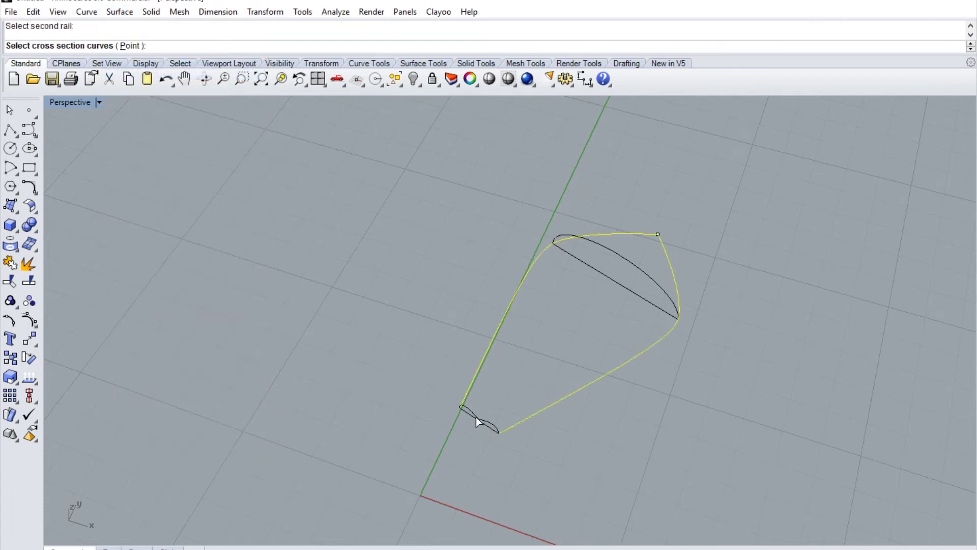
left_click(475, 416)
left_click(636, 263)
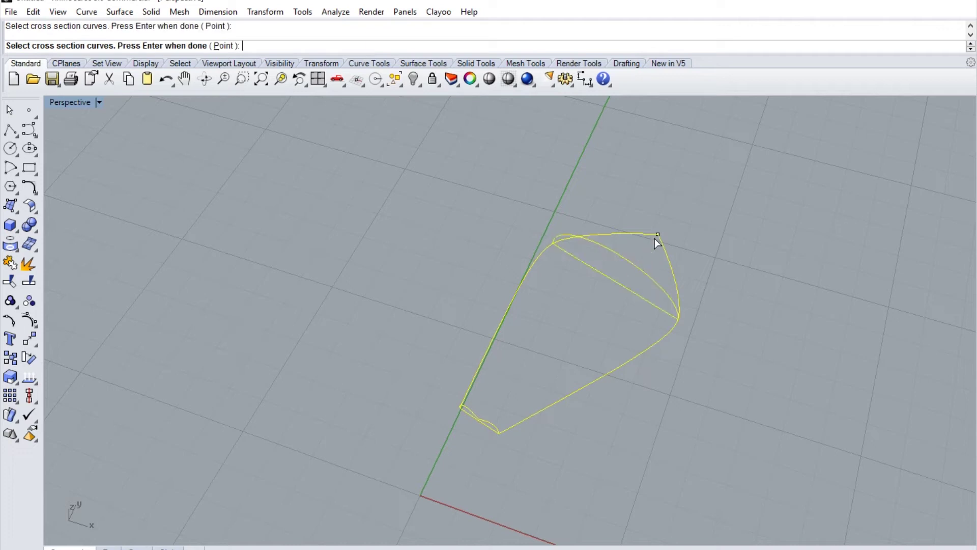
key("Return")
mouse_move(610, 278)
left_mouse_down()
mouse_move(581, 261)
mouse_move(611, 277)
left_mouse_up()
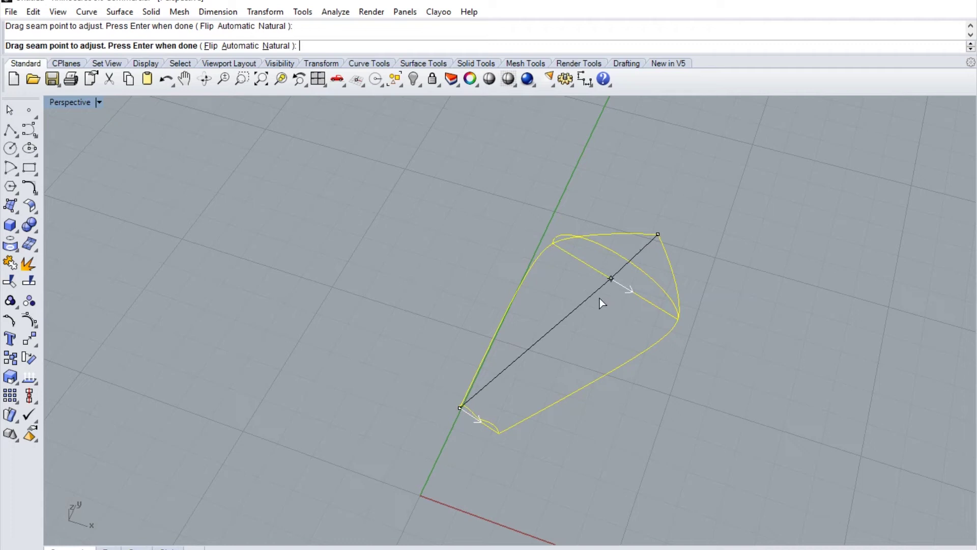
left_click_drag(459, 408, 480, 420)
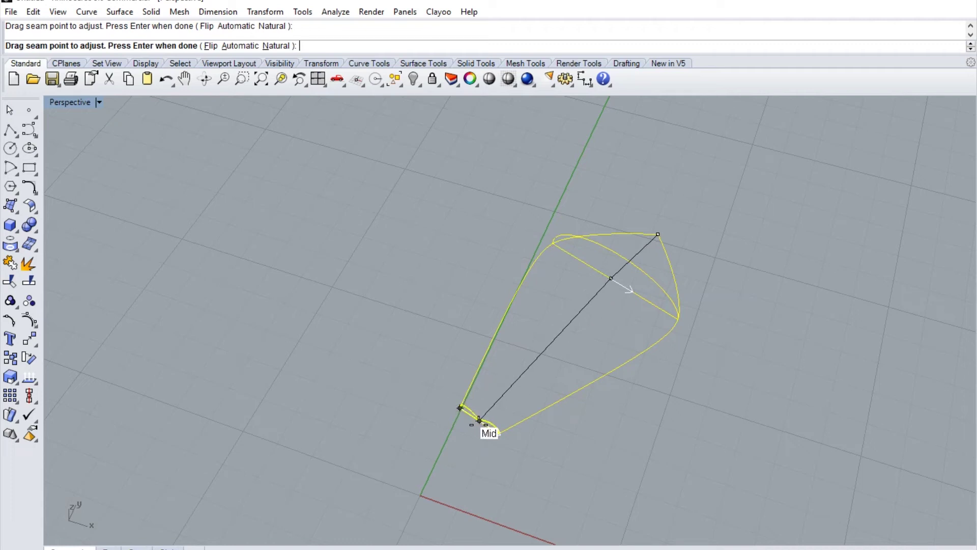
key("Return")
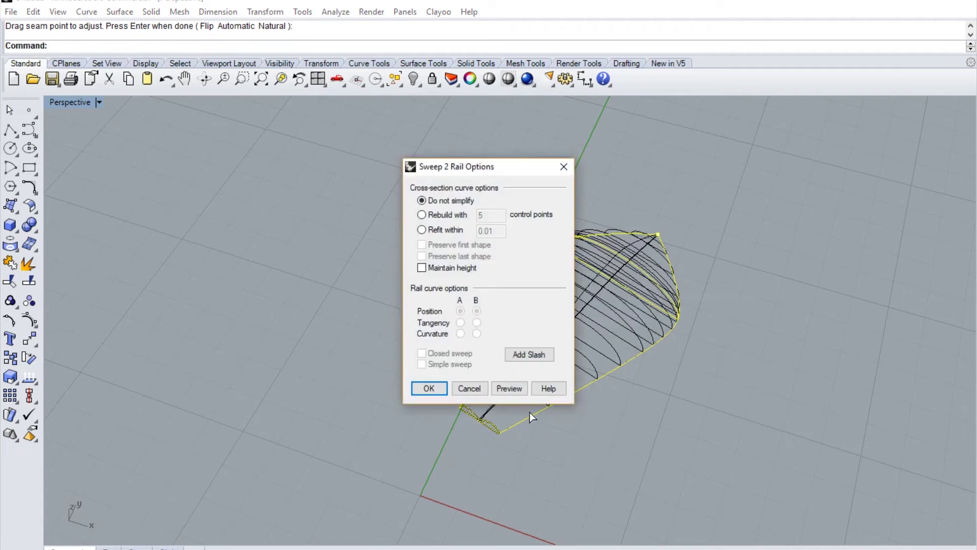
left_click(428, 392)
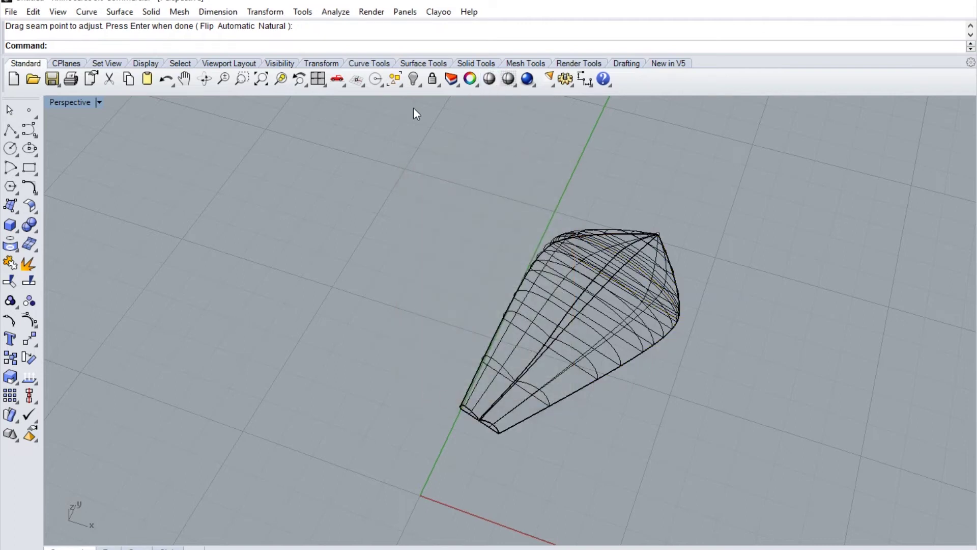
- Set Perspective to Shaded and orbit to inspect the petal surface
left_click(100, 102)
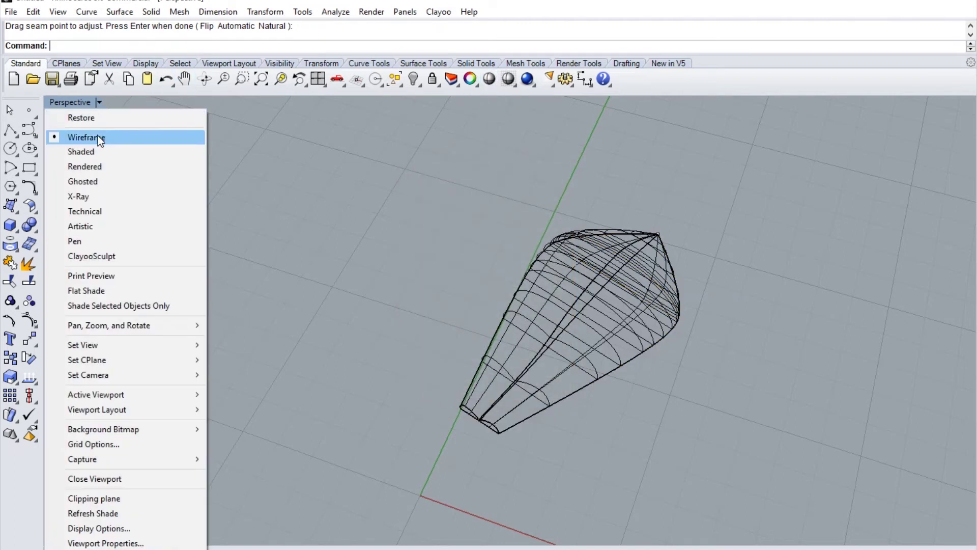
left_click(81, 152)
mouse_move(398, 225)
right_mouse_down()
mouse_move(494, 160)
mouse_move(437, 282)
mouse_move(470, 371)
mouse_move(480, 342)
mouse_move(438, 334)
right_mouse_up()
left_click(495, 86)
key("Return")
- Select the petal and its curves in Top, then maximize the Top view
double_click(79, 102)
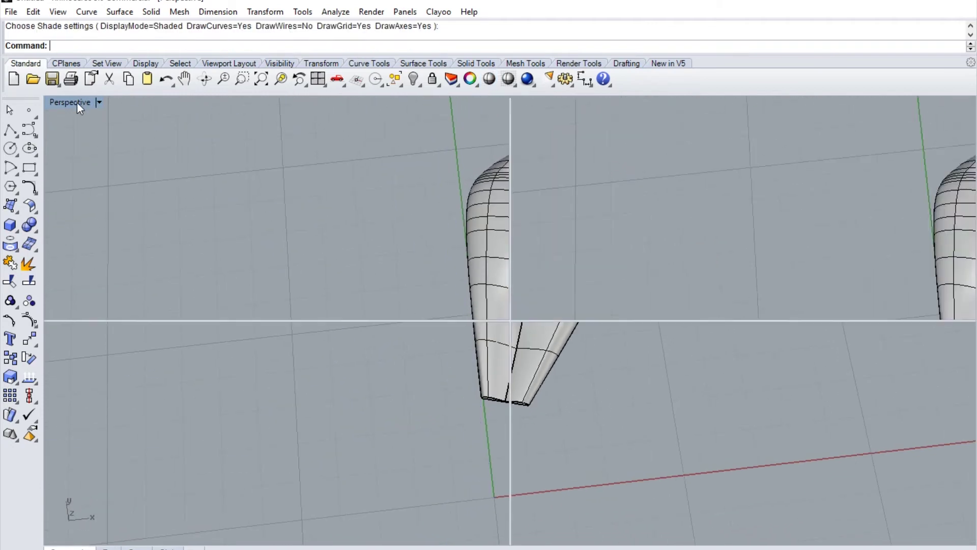
left_click_drag(189, 118, 326, 224)
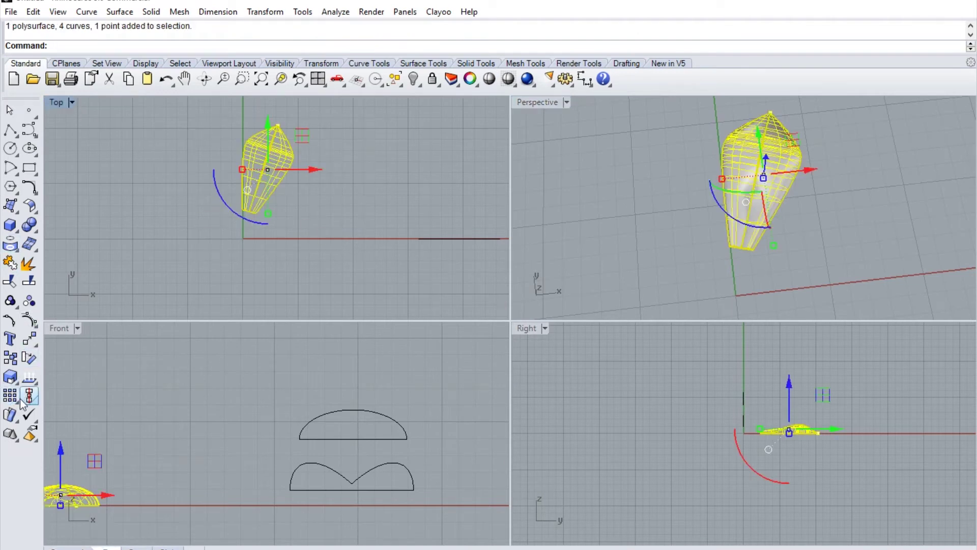
double_click(61, 104)
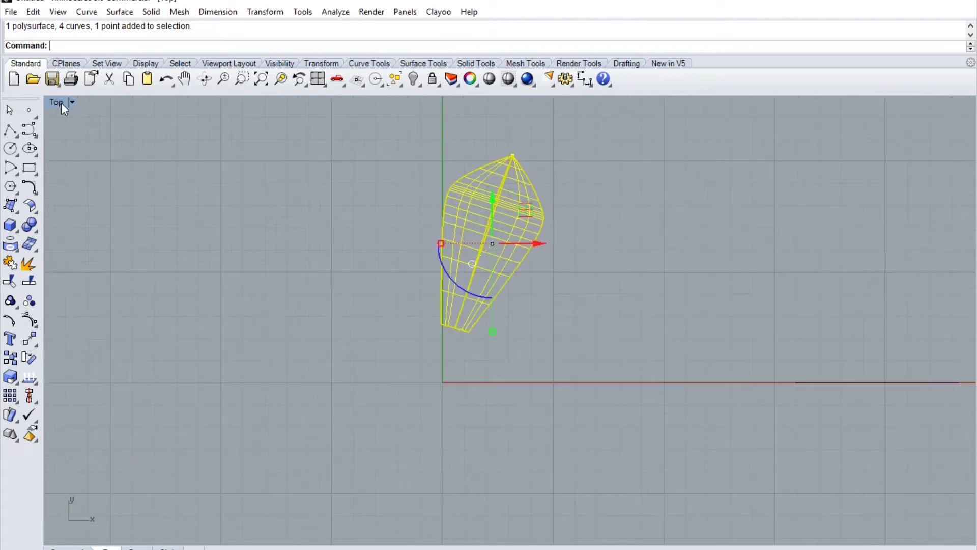
- Polar array the petal around the origin: 12 items over 360°
left_click(18, 404)
left_click(44, 404)
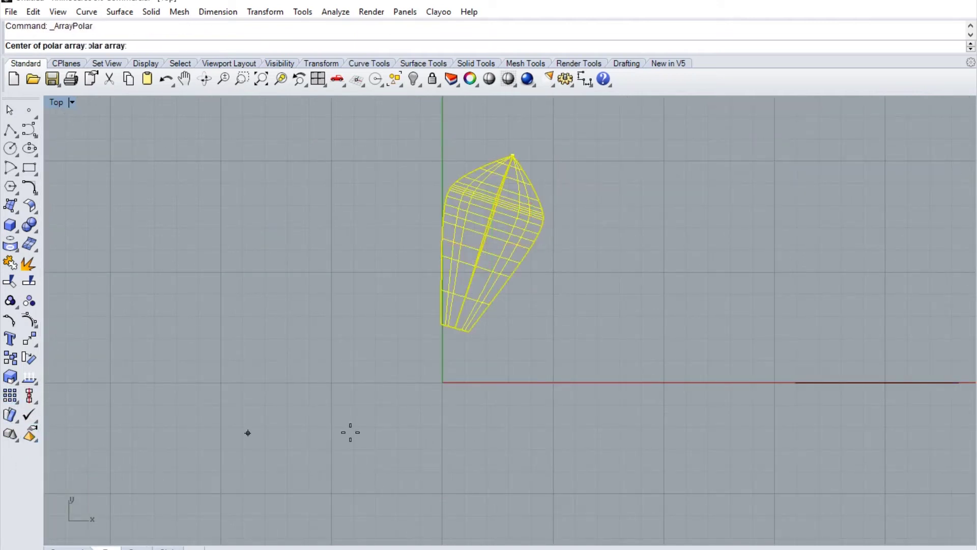
type("0")
key("Return")
type("12")
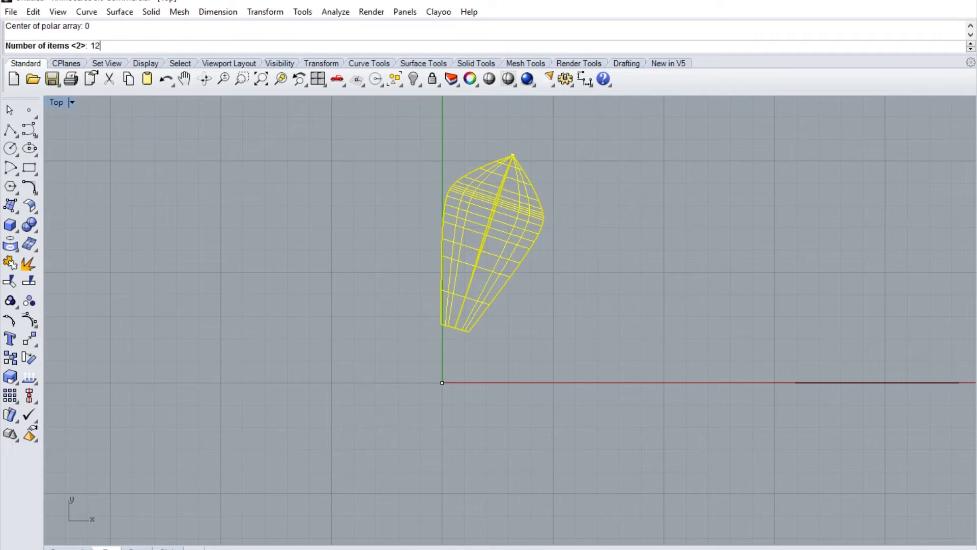
key("Return")
key("Return")
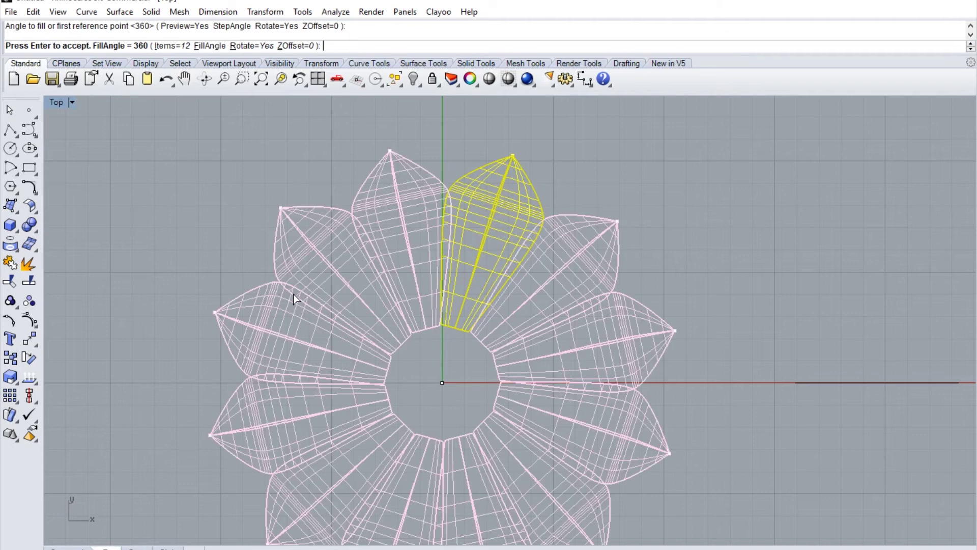
key("Return")
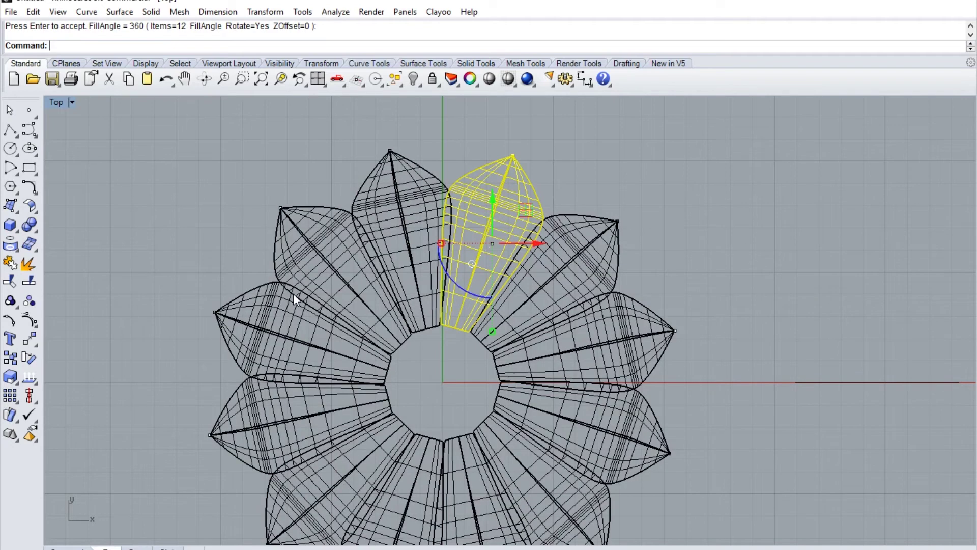
- Show the maximized Perspective view shaded and orbit around the flower ring
double_click(55, 103)
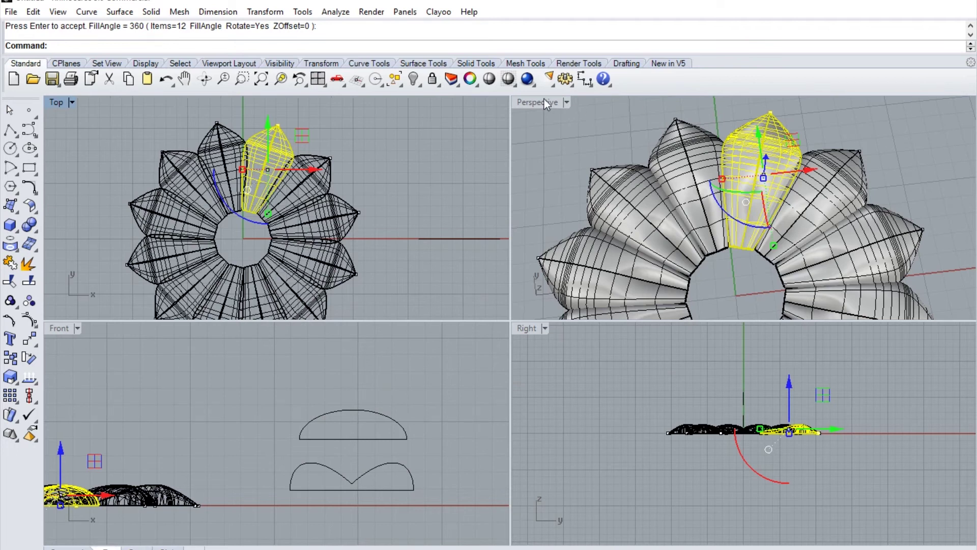
double_click(544, 102)
scroll(590, 200, "down", 3)
scroll(579, 248, "down", 3)
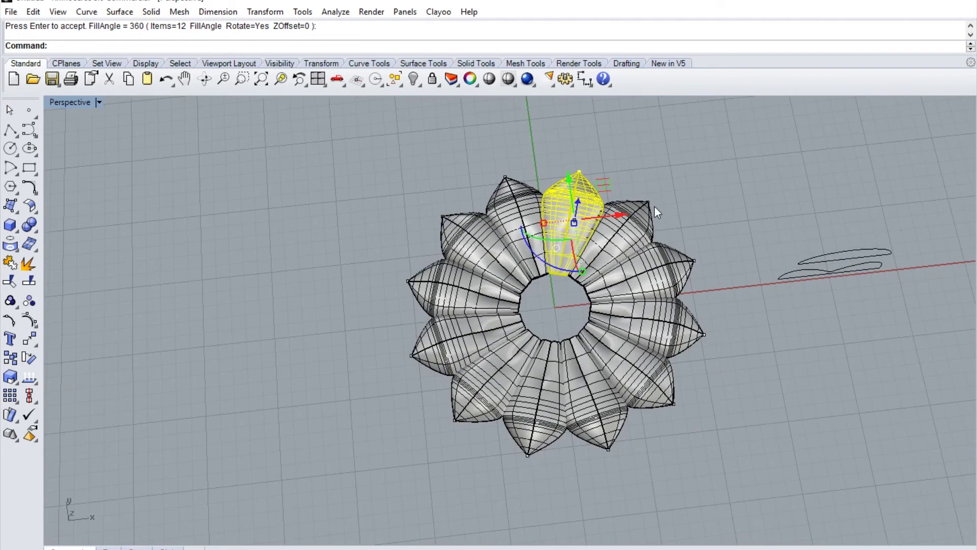
right_click_drag(655, 207, 660, 233)
left_click(691, 172)
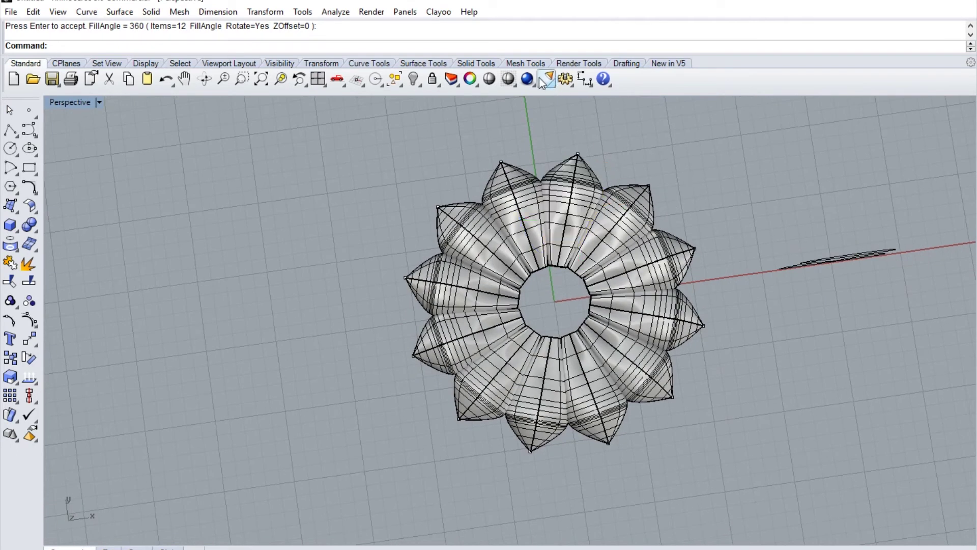
left_click(484, 86)
mouse_move(578, 279)
right_mouse_down()
mouse_move(523, 186)
mouse_move(458, 218)
right_mouse_up()
scroll(538, 298, "up", 3)
mouse_move(542, 306)
right_mouse_down()
mouse_move(589, 344)
mouse_move(452, 332)
mouse_move(590, 312)
mouse_move(622, 258)
mouse_move(669, 236)
mouse_move(691, 251)
mouse_move(636, 320)
mouse_move(517, 410)
right_mouse_up()
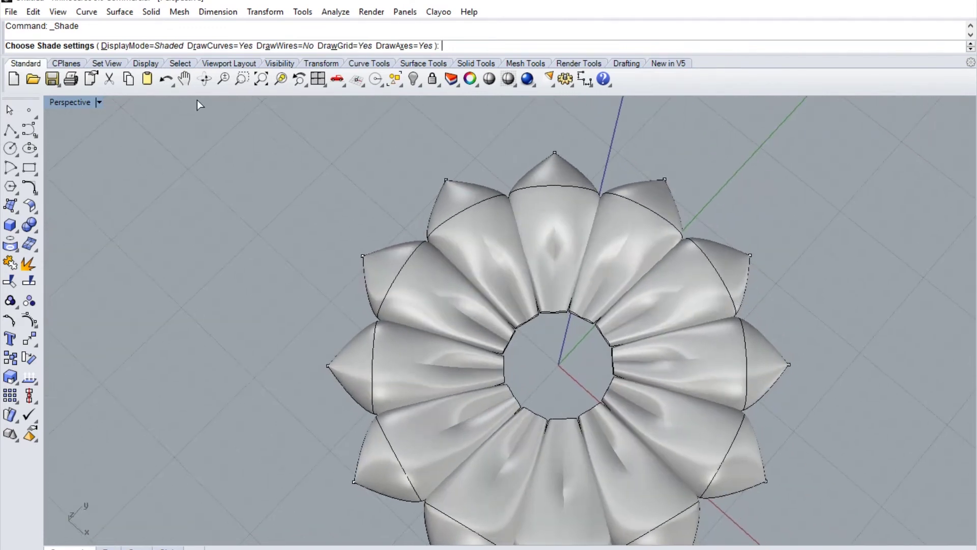
- Shade the Top view in the four-view layout and frame the flower
double_click(81, 106)
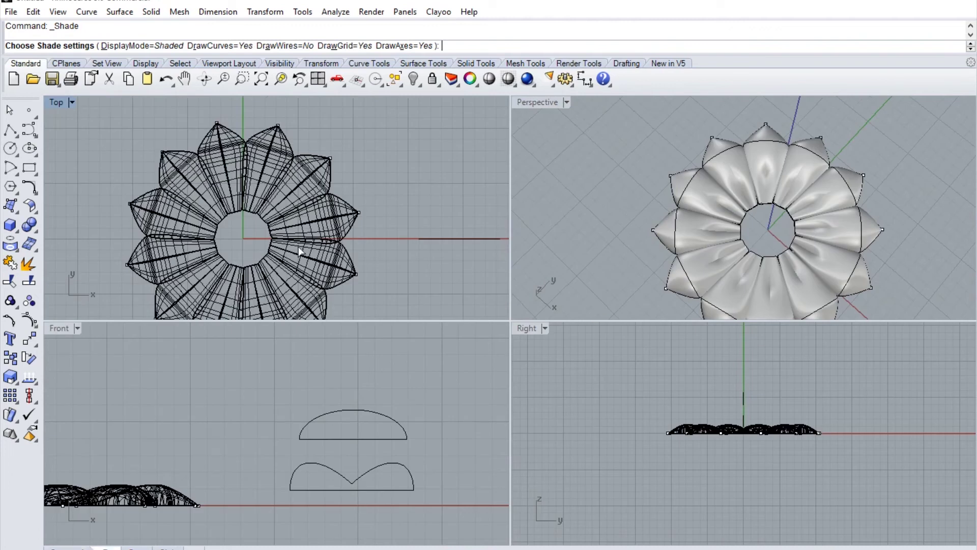
left_click(370, 252)
right_click_drag(71, 196, 46, 189)
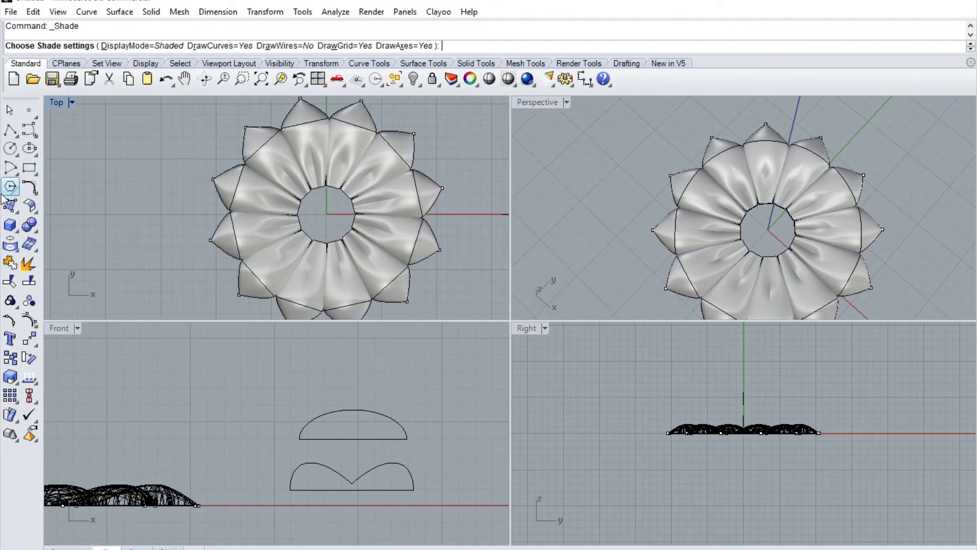
- Draw a 5-sided polygon centred at the origin (0)
left_click(9, 188)
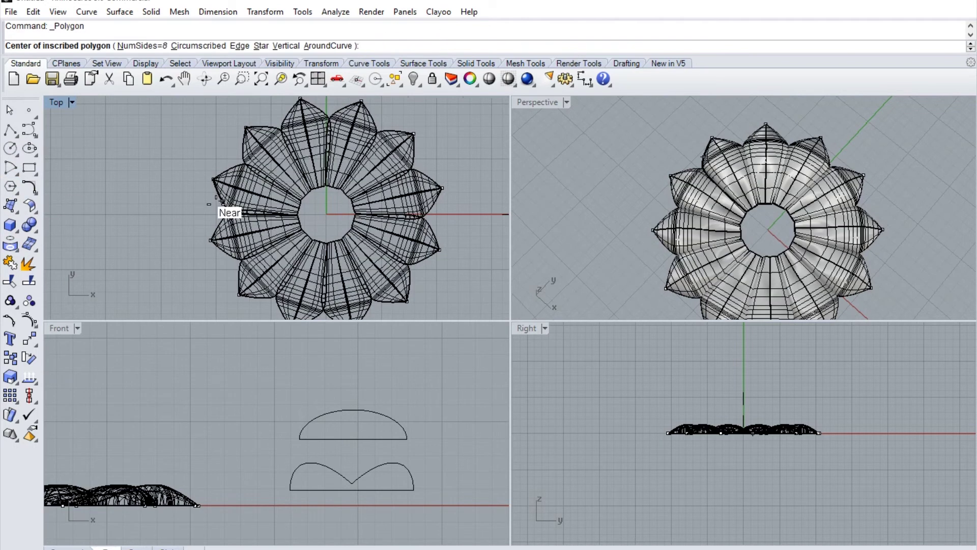
type("0")
key("Return")
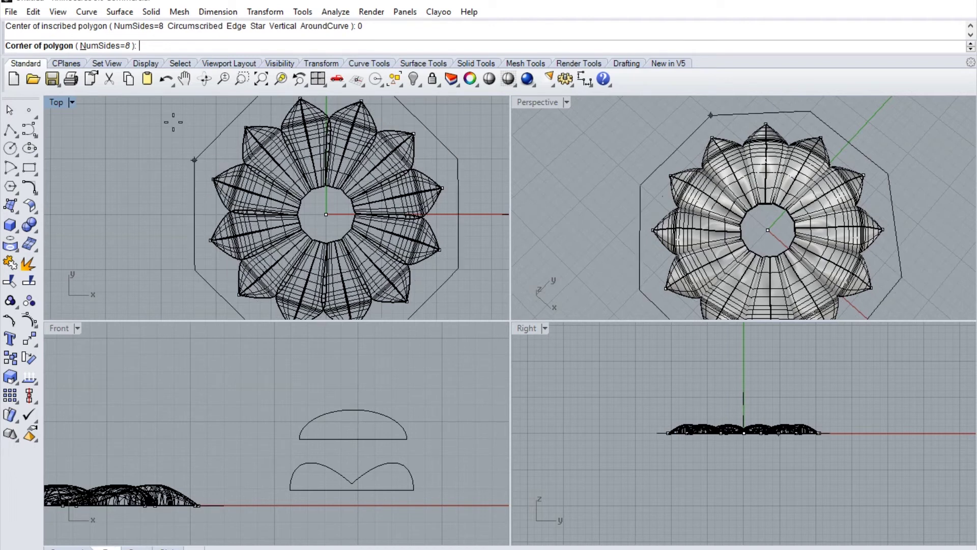
left_click(125, 45)
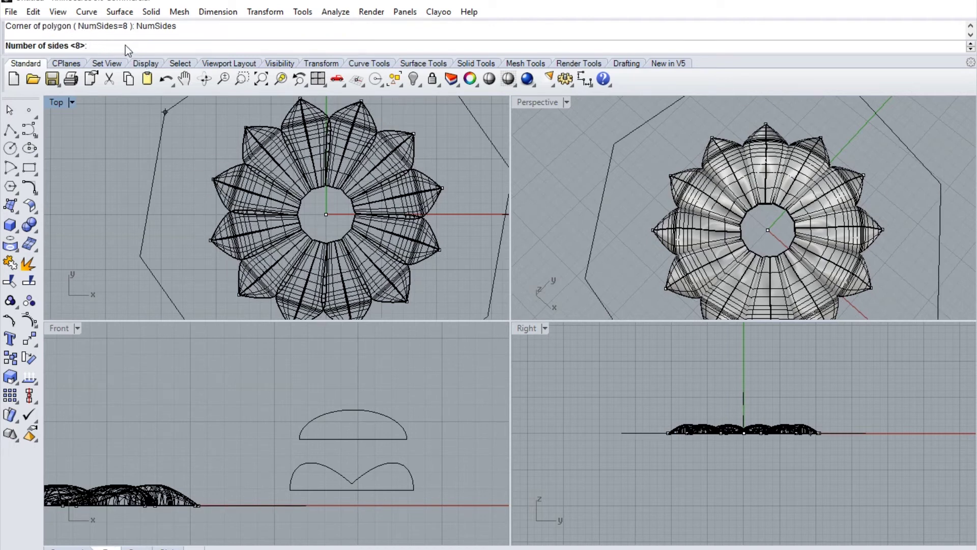
type("5")
key("Return")
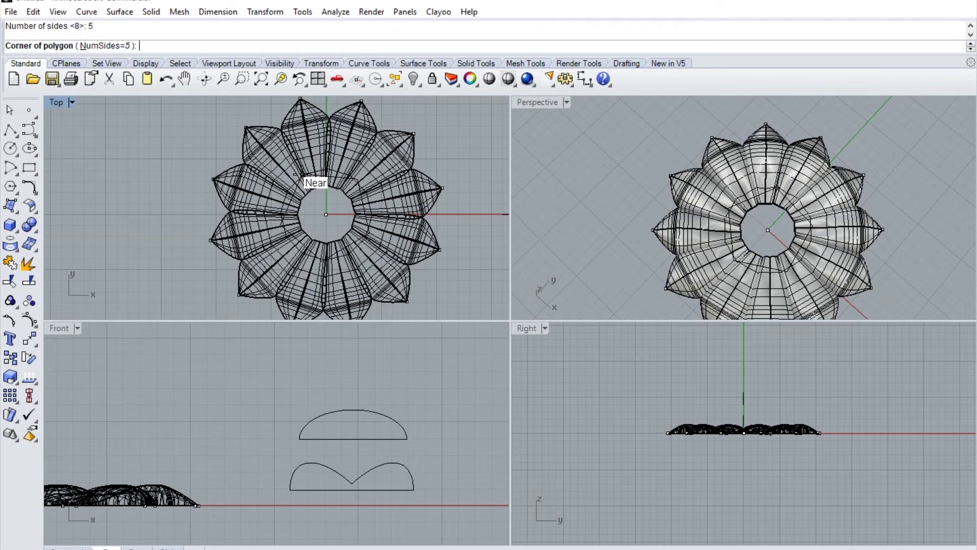
key("Escape")
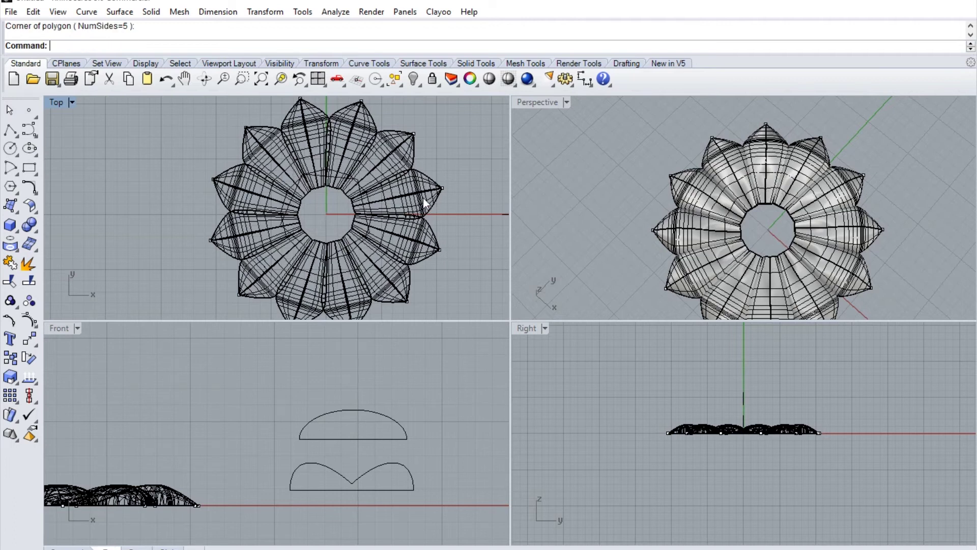
- Select the pentagon curve at the flower's centre and start Extrude Closed Planar Curve
left_click(347, 179)
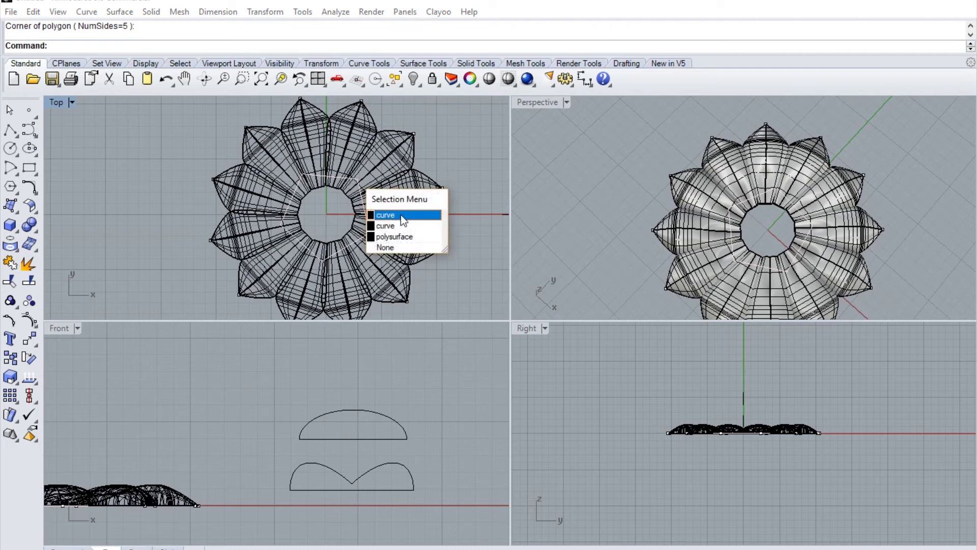
left_click(403, 215)
right_click_drag(235, 406, 469, 386)
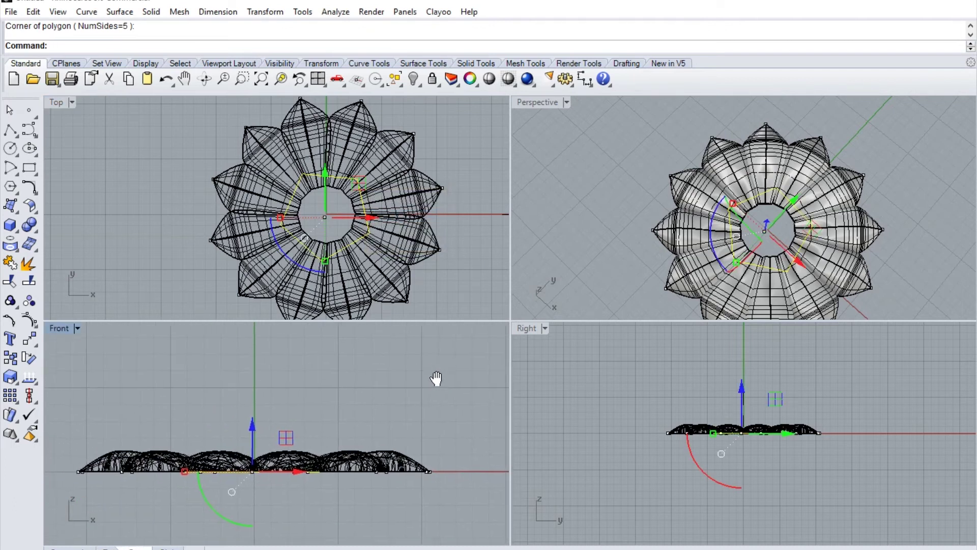
left_click(17, 230)
left_click(69, 270)
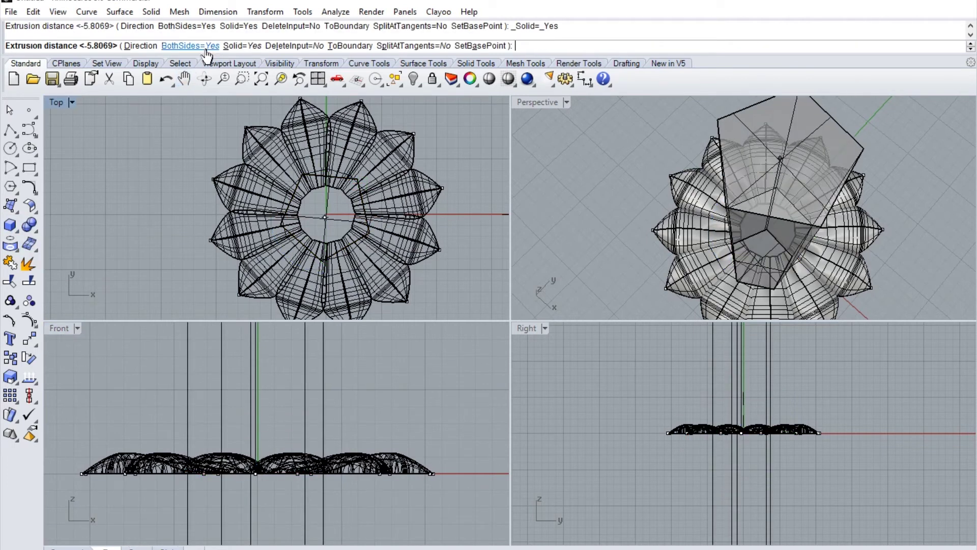
- Extrude the pentagon one way only (BothSides=No) to a short height
left_click(189, 46)
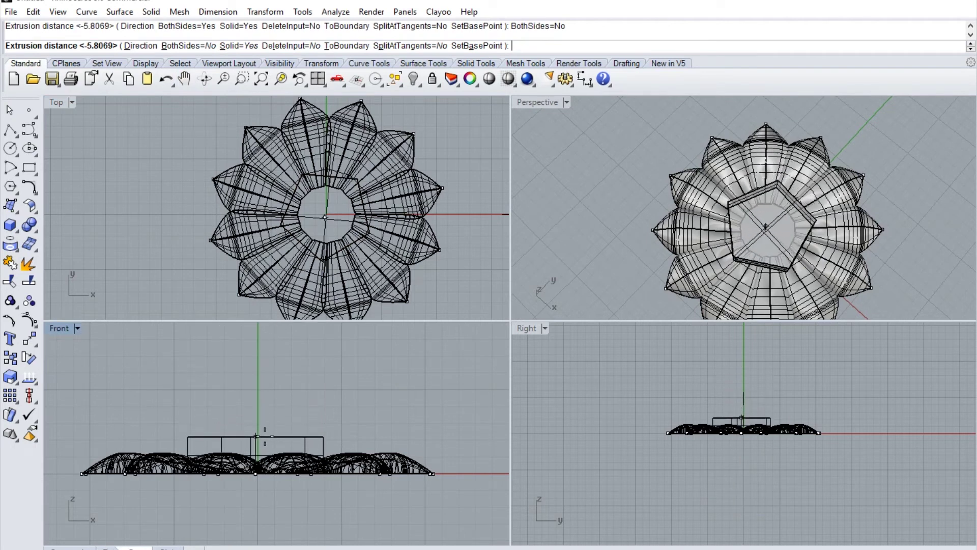
left_click(263, 441)
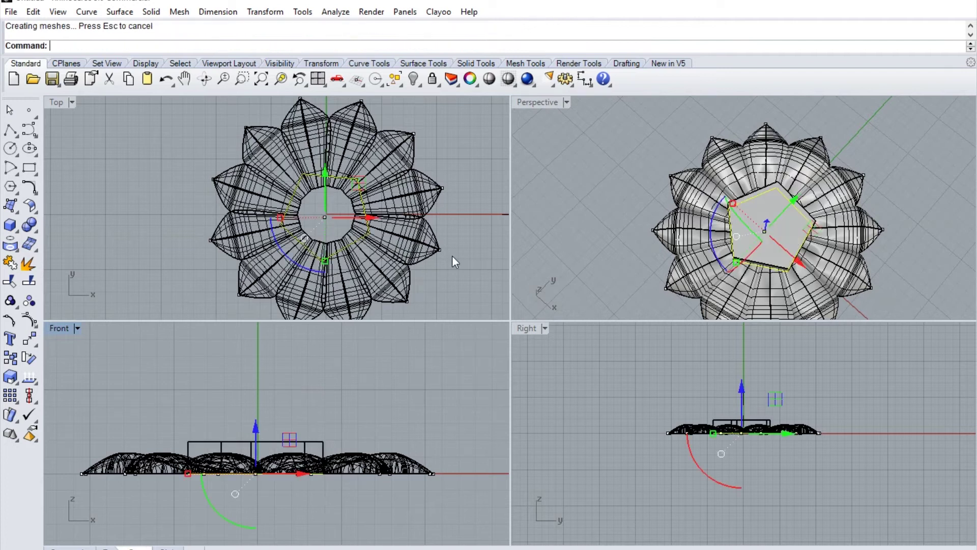
left_click(668, 149)
scroll(595, 125, "down", 2)
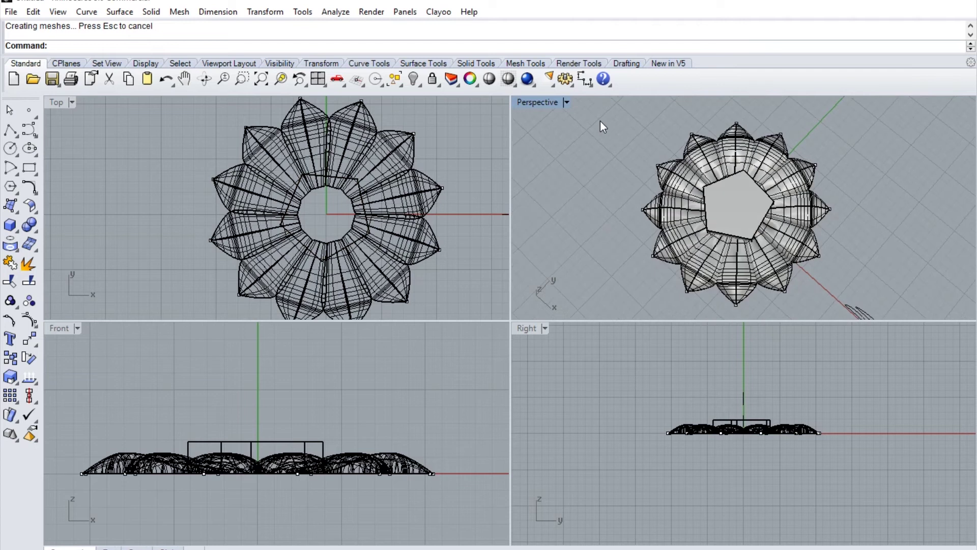
- Select everything except the pentagonal solid, including the last petal, and hide it
key("ctrl+a")
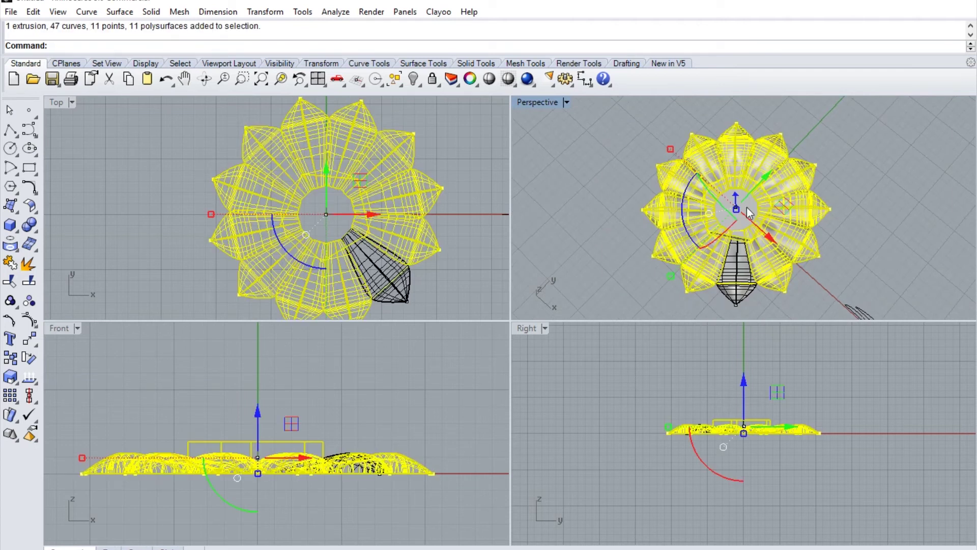
left_click(747, 206, "ctrl")
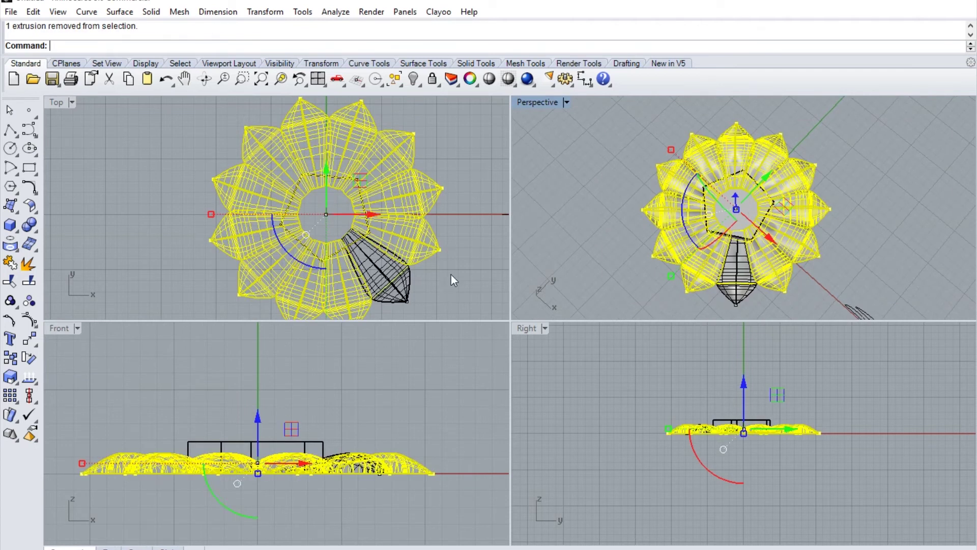
left_click(389, 280, "shift")
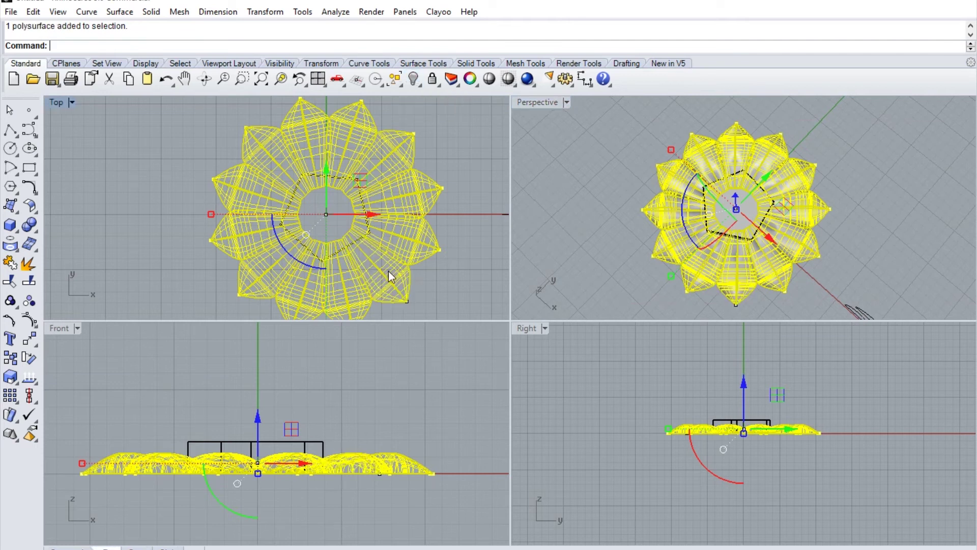
left_click(410, 81)
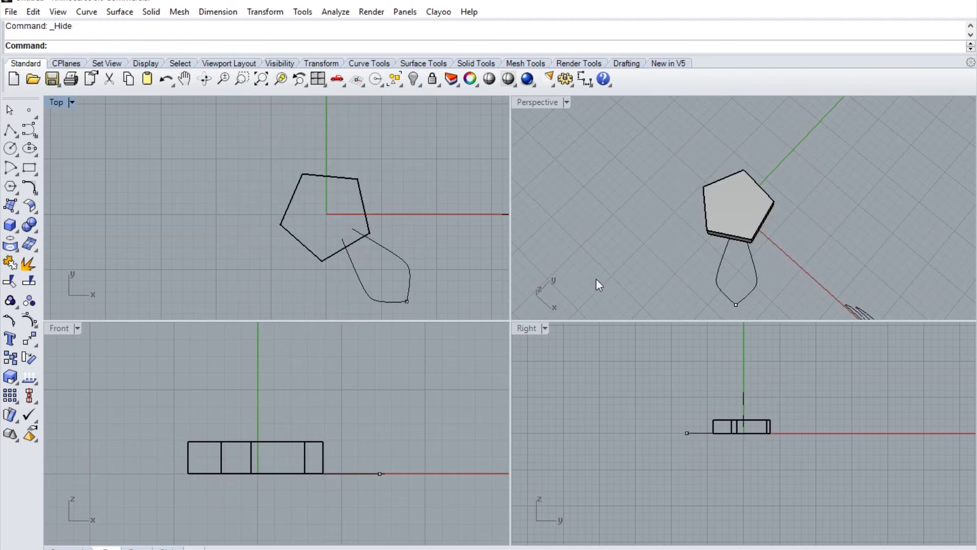
right_click_drag(824, 234, 848, 195)
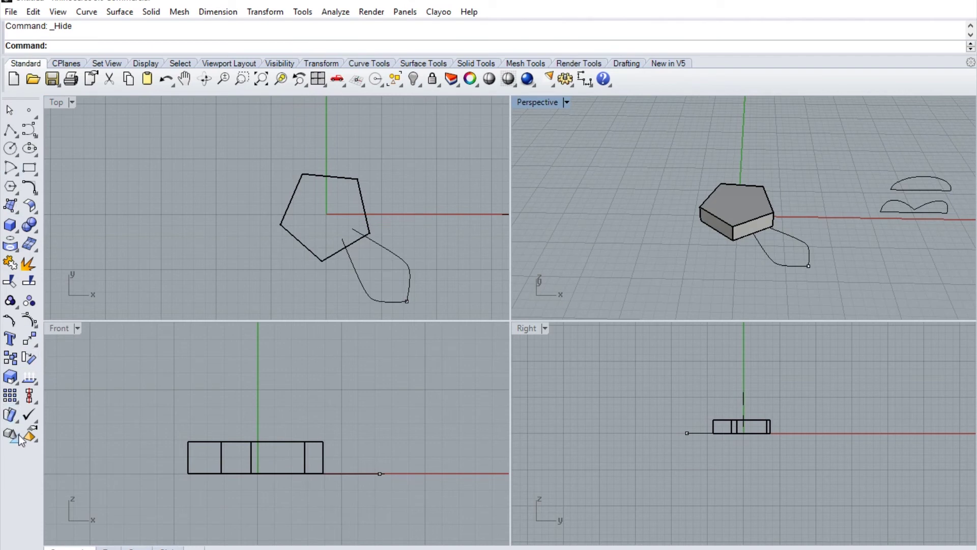
- Wrap the pentagonal solid in a bounding-box cage using World coordinates, default 4x4x4 points and Global region
left_click(39, 348)
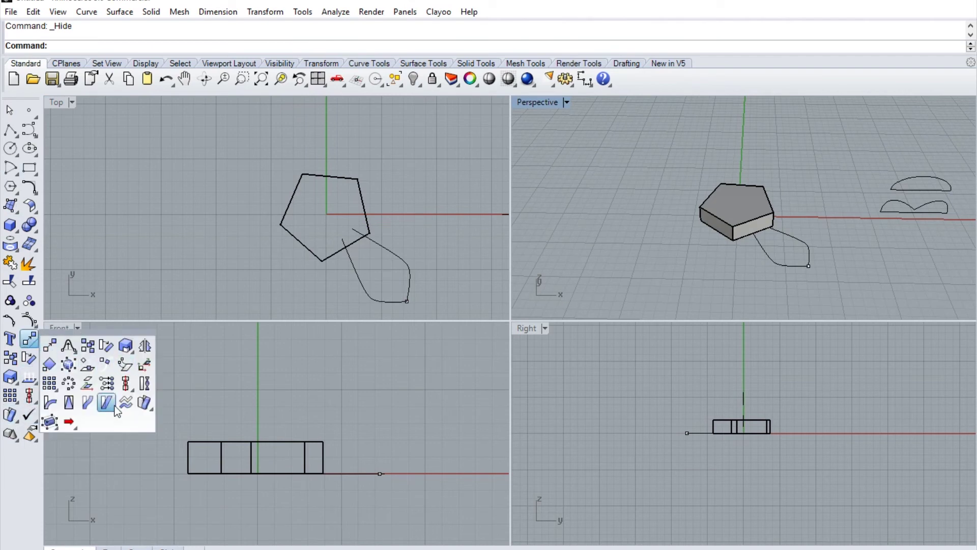
left_click(58, 423)
left_click(758, 194)
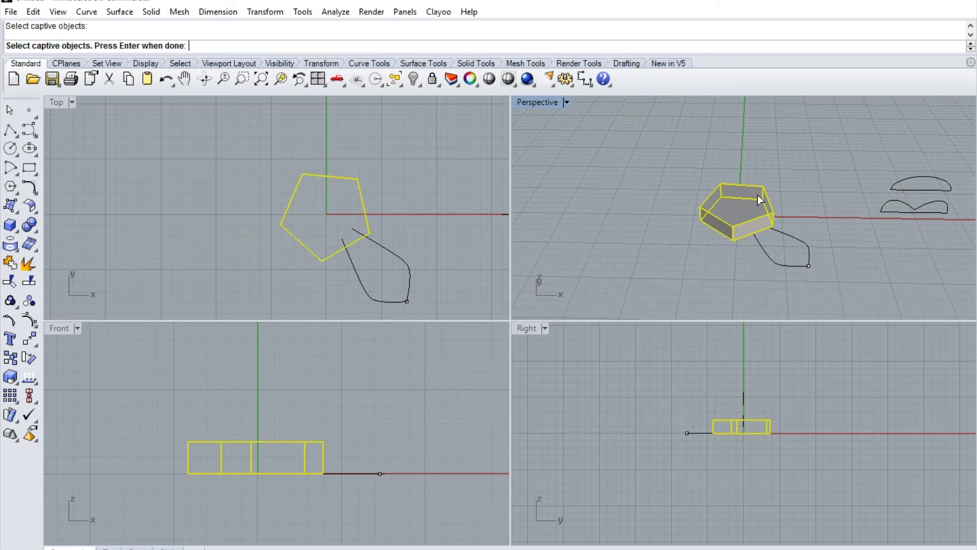
key("Return")
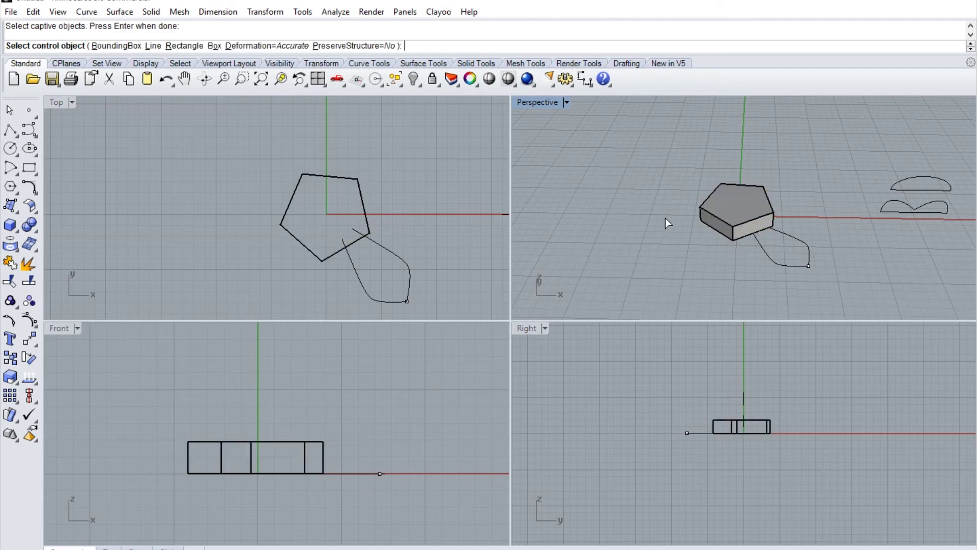
left_click(116, 46)
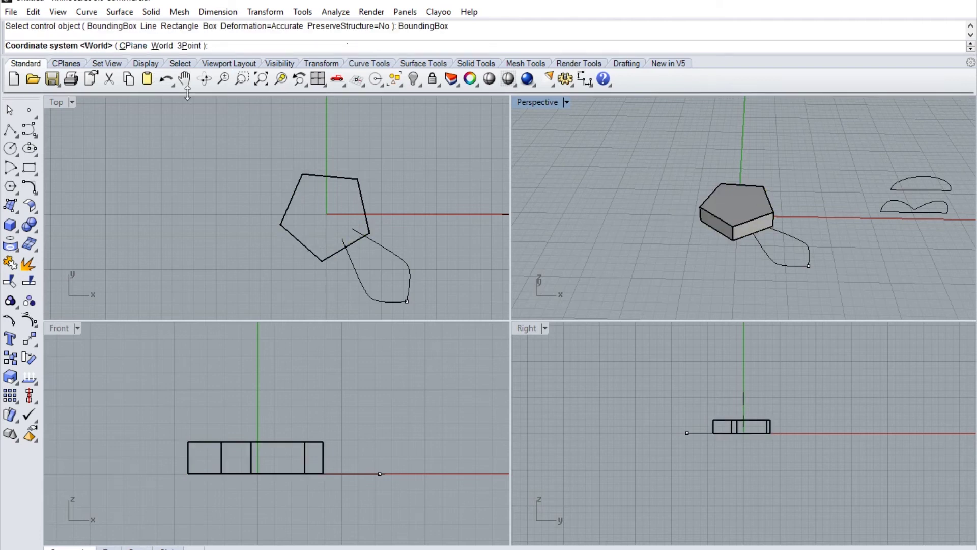
key("Return")
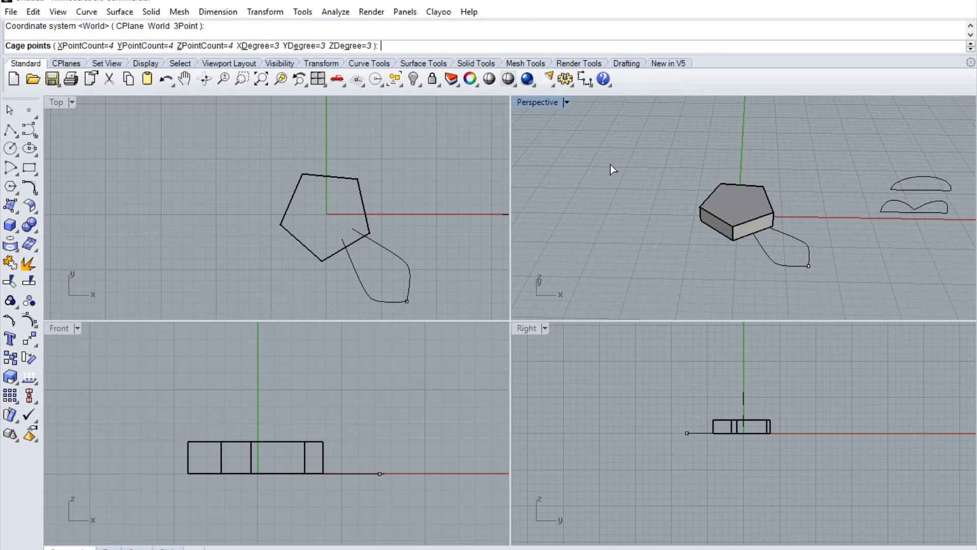
key("Return")
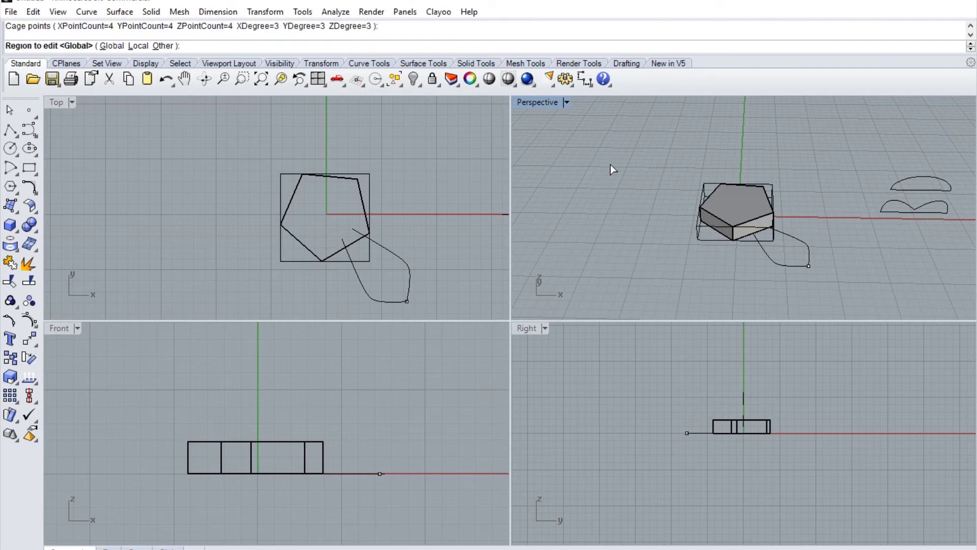
key("Return")
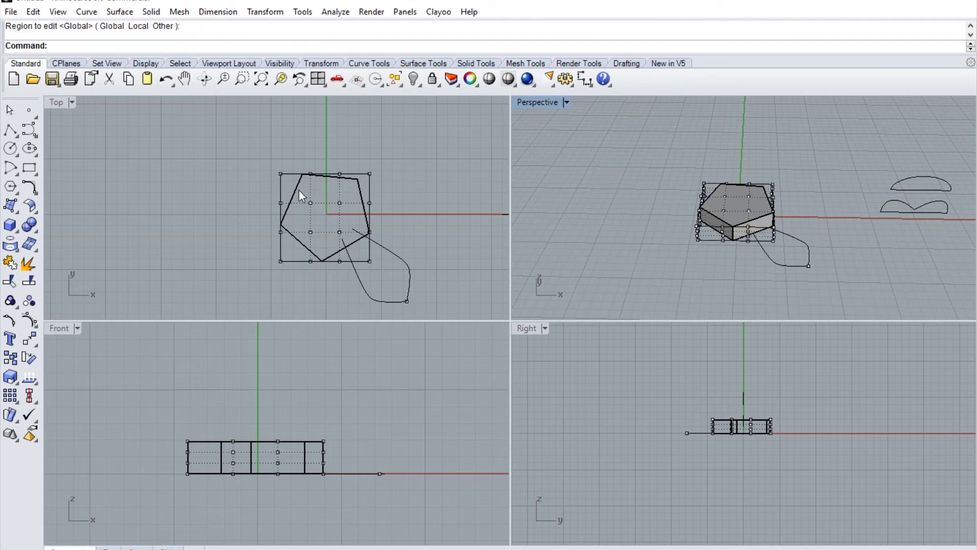
- In the Top view, window-select the 16 inner cage points and raise them to dome the centre
left_click(297, 194)
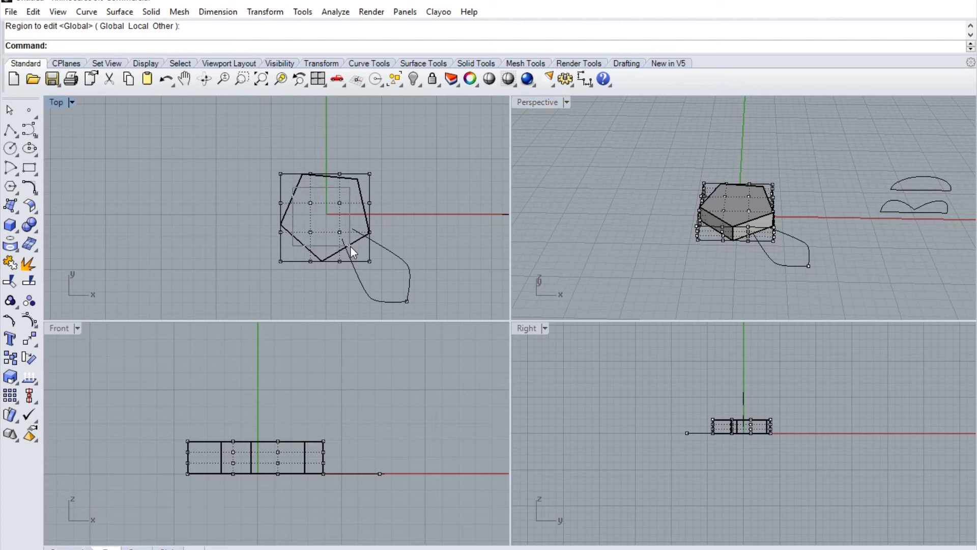
left_click_drag(345, 243, 350, 246)
mouse_move(255, 412)
left_mouse_down()
mouse_move(264, 346)
mouse_move(267, 359)
left_mouse_up()
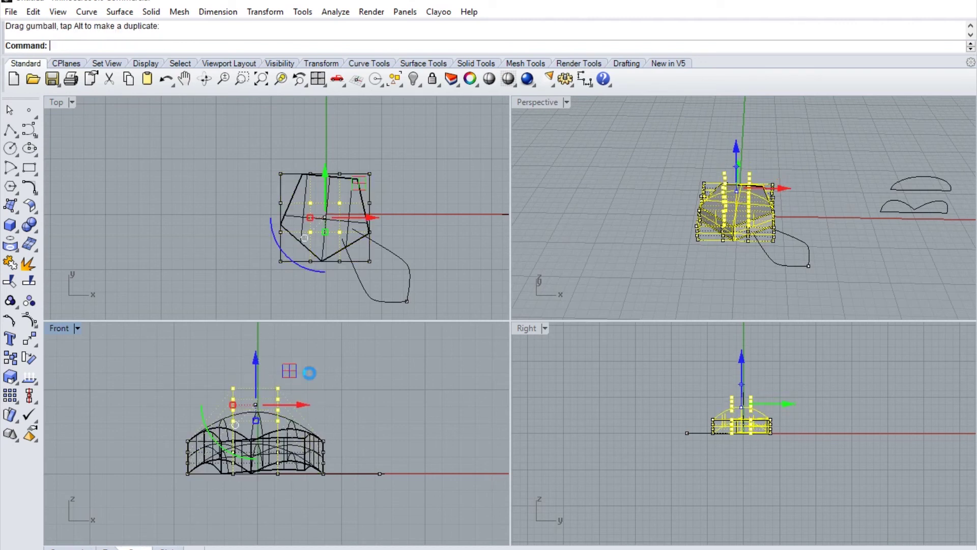
- Turn off the cage points, delete the cage, and show the 71 hidden petals and ground plane again
key("Escape")
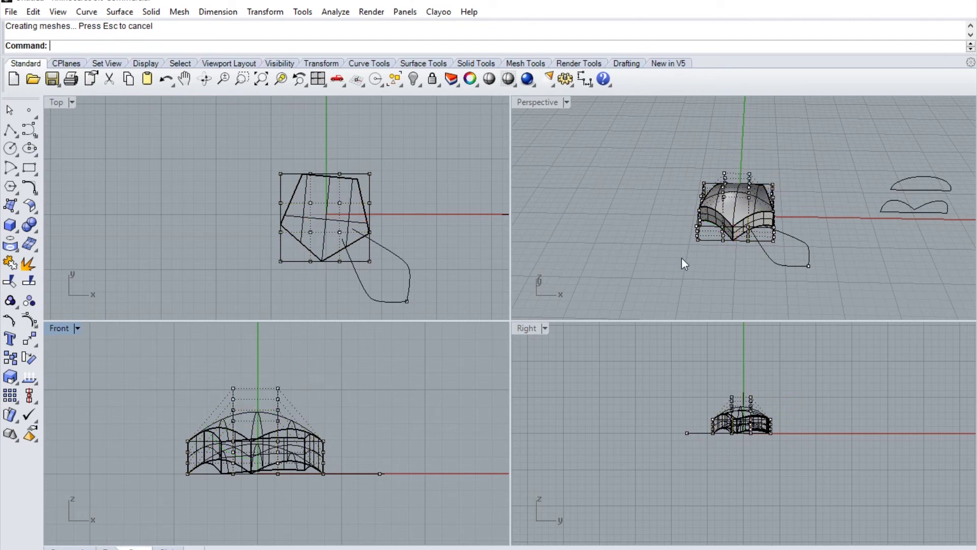
key("Escape")
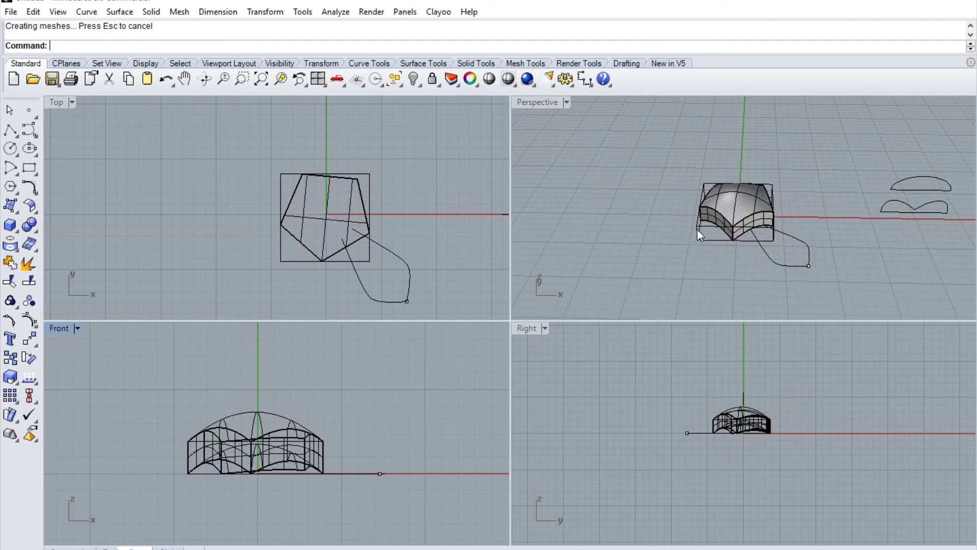
left_click(697, 230)
key("Delete")
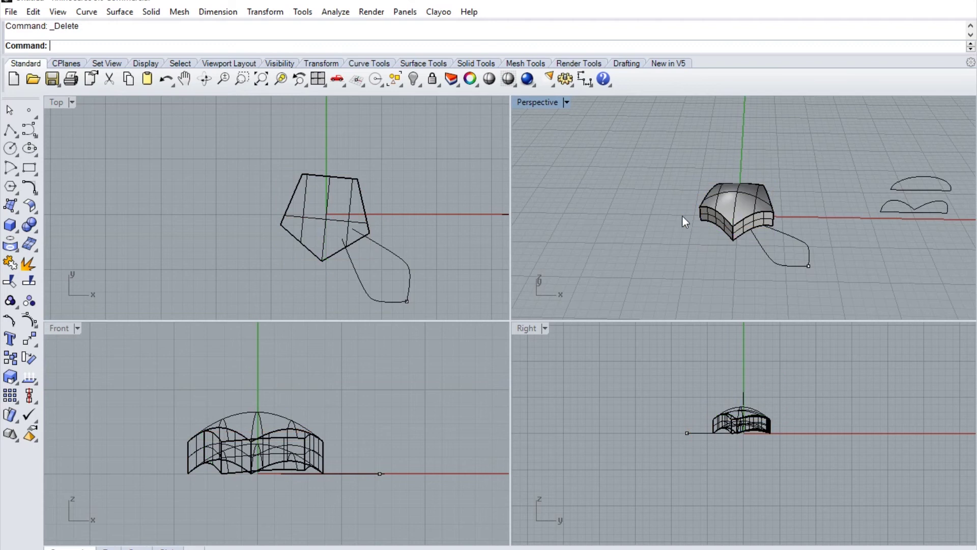
left_click(417, 77)
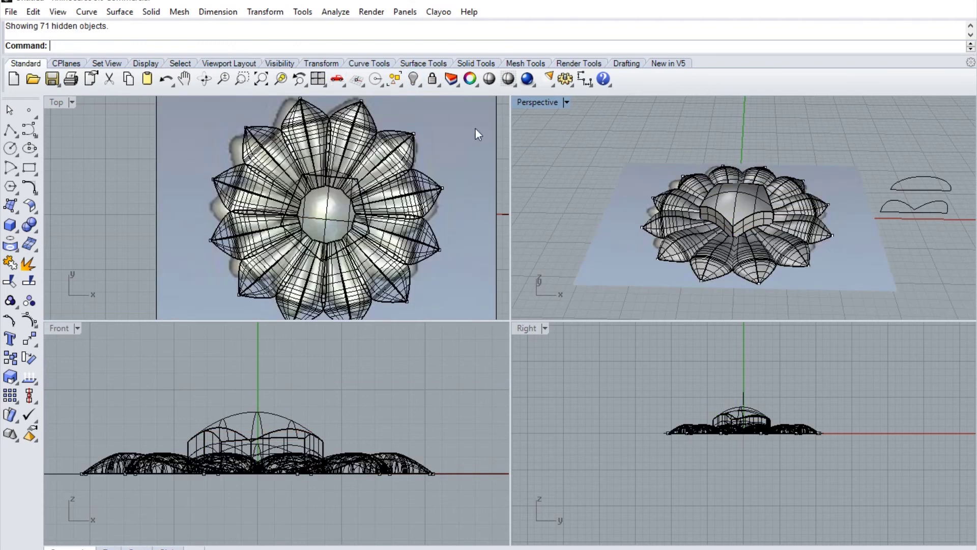
- Hide the ground plane, lower the domed centre twice into the petal ring, and maximize Perspective
left_click(649, 277)
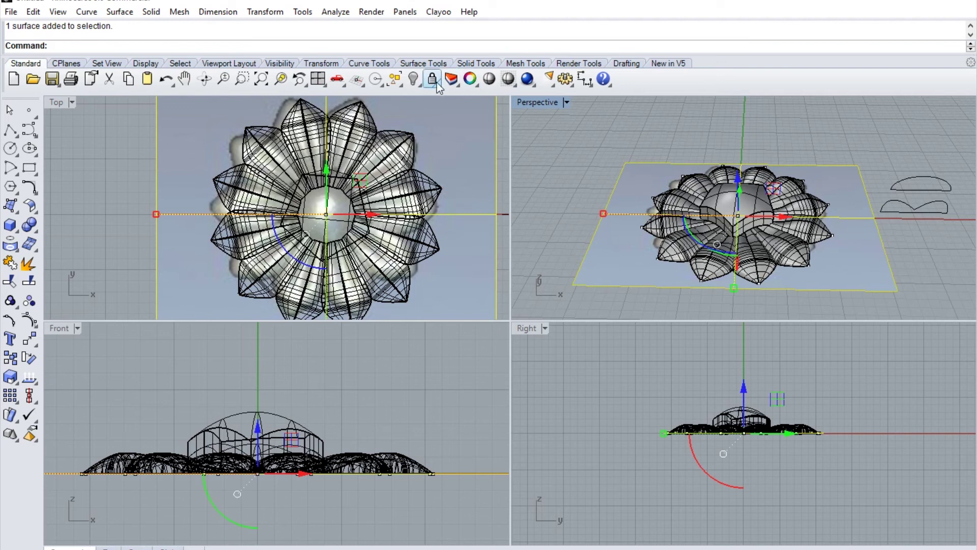
left_click(413, 78)
left_click(746, 206)
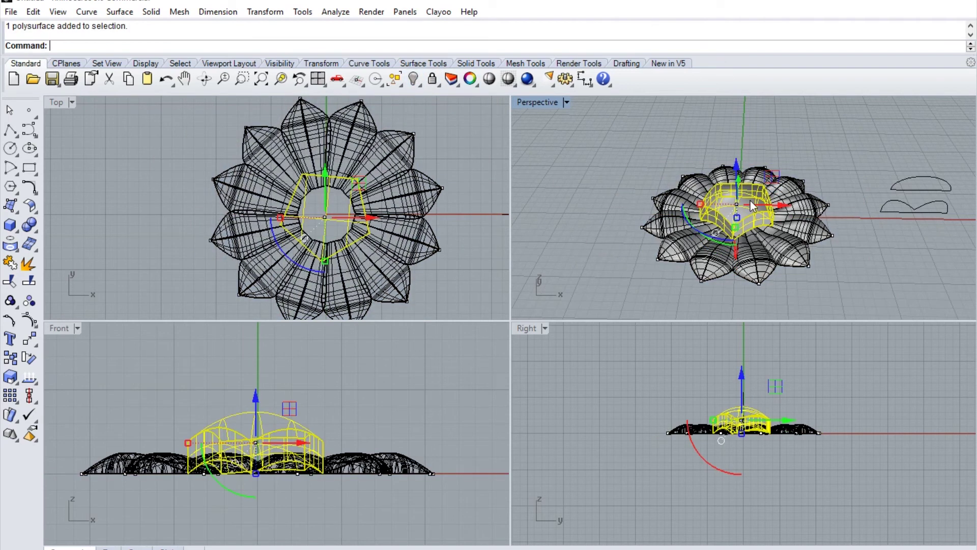
left_click_drag(256, 398, 256, 432)
left_click(572, 297)
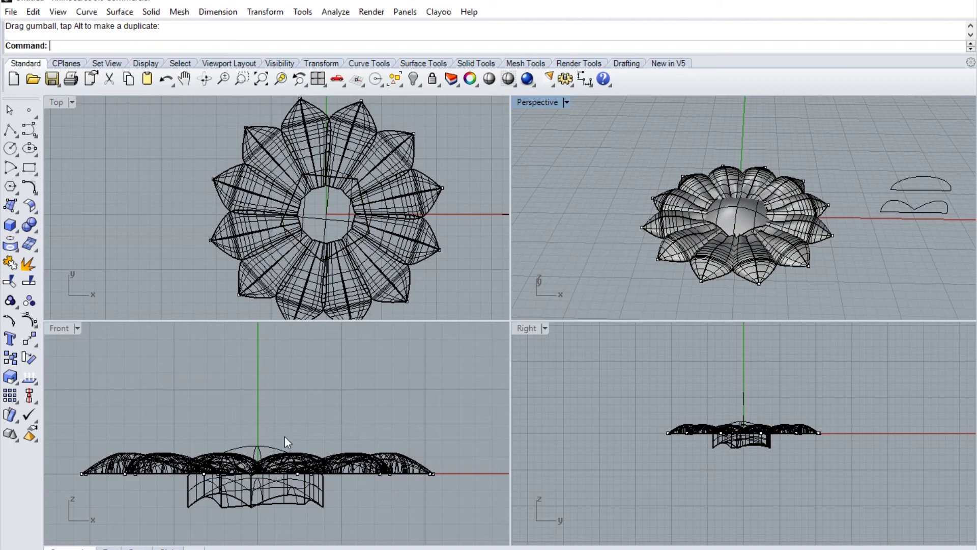
left_click(736, 218)
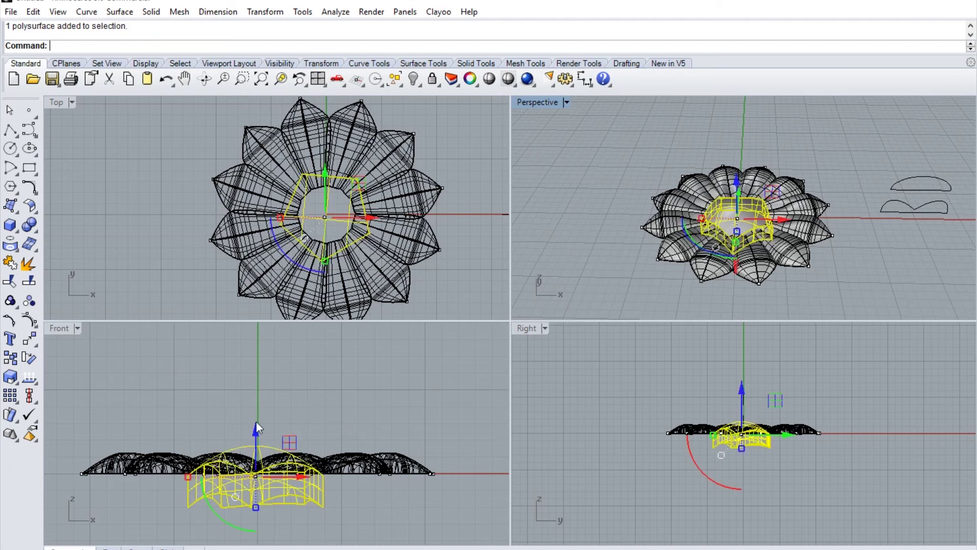
left_click_drag(255, 433, 256, 441)
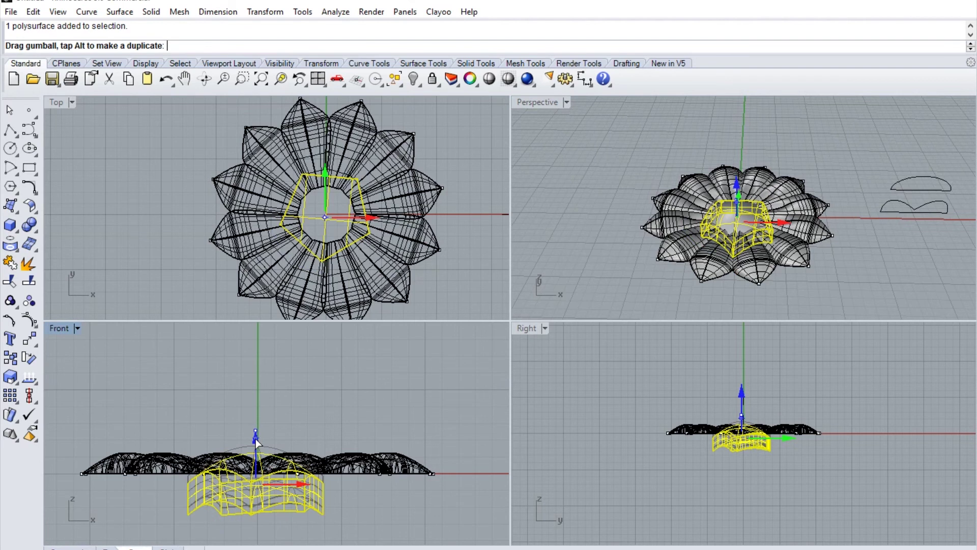
left_click(548, 291)
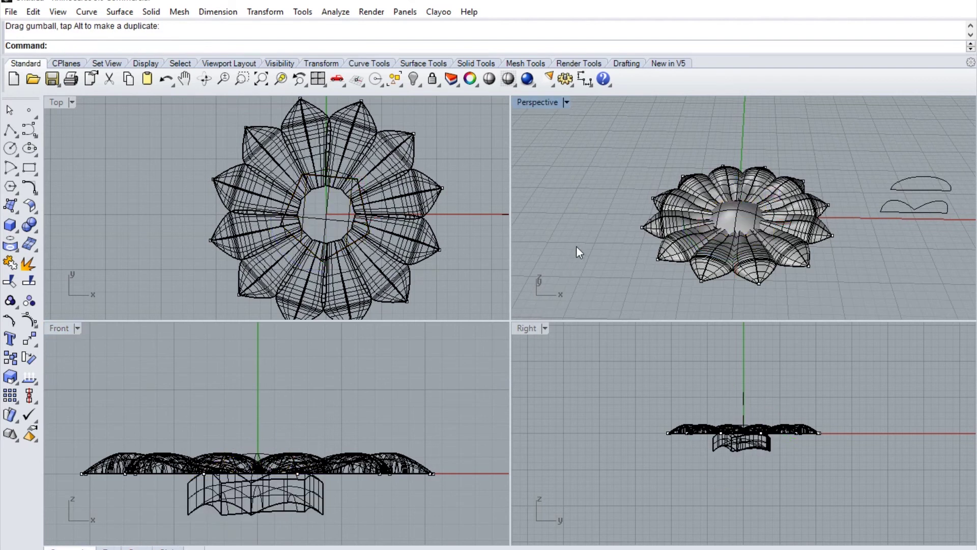
double_click(559, 101)
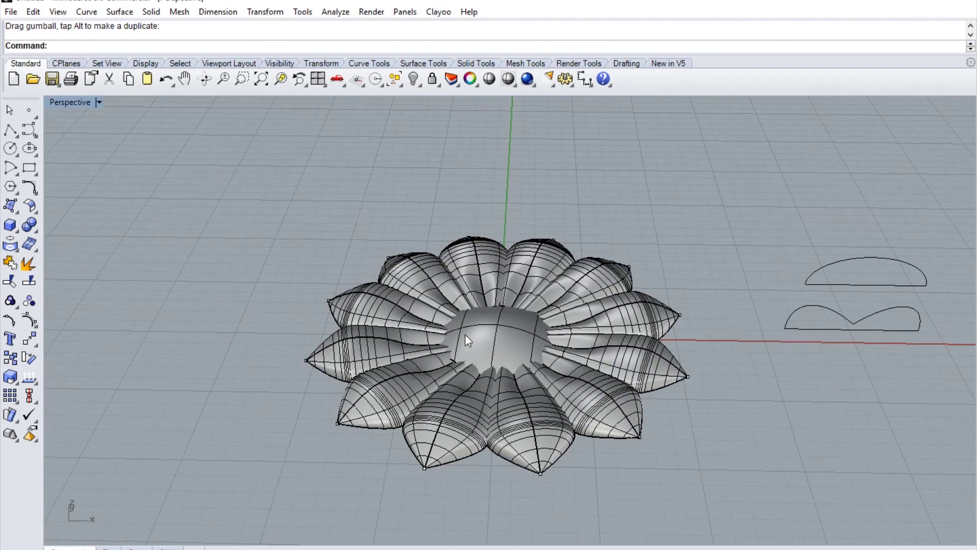
- Orbit the Perspective view with Shaded display on, then return to the four-viewport layout
right_click_drag(517, 138, 511, 226)
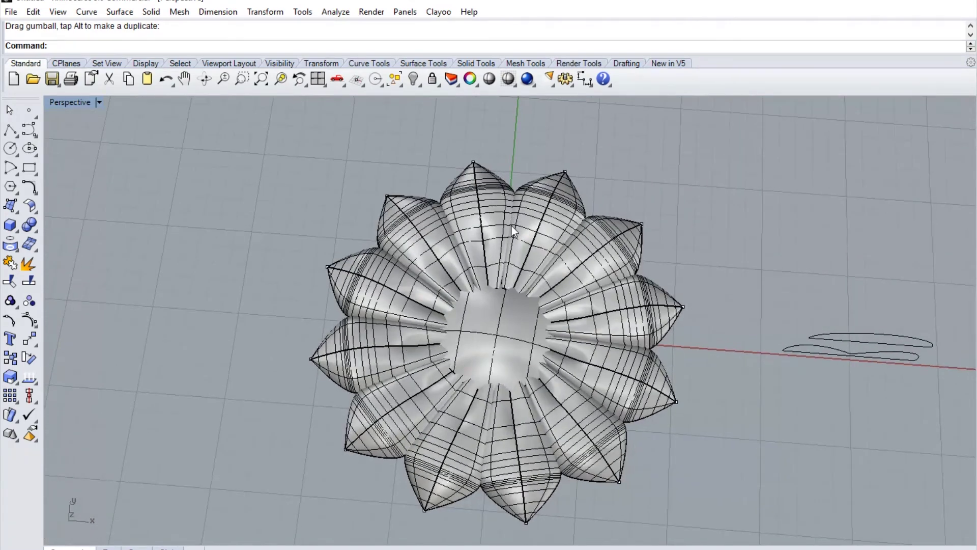
left_click(489, 79)
mouse_move(520, 307)
right_mouse_down()
mouse_move(464, 291)
mouse_move(427, 338)
mouse_move(388, 305)
mouse_move(366, 331)
mouse_move(365, 378)
mouse_move(420, 372)
mouse_move(499, 337)
mouse_move(554, 261)
mouse_move(573, 211)
right_mouse_up()
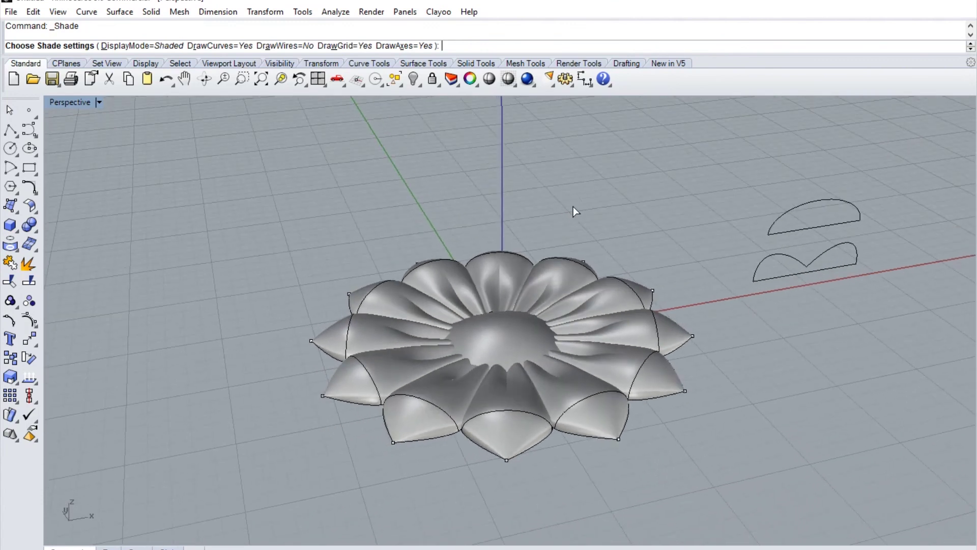
double_click(75, 104)
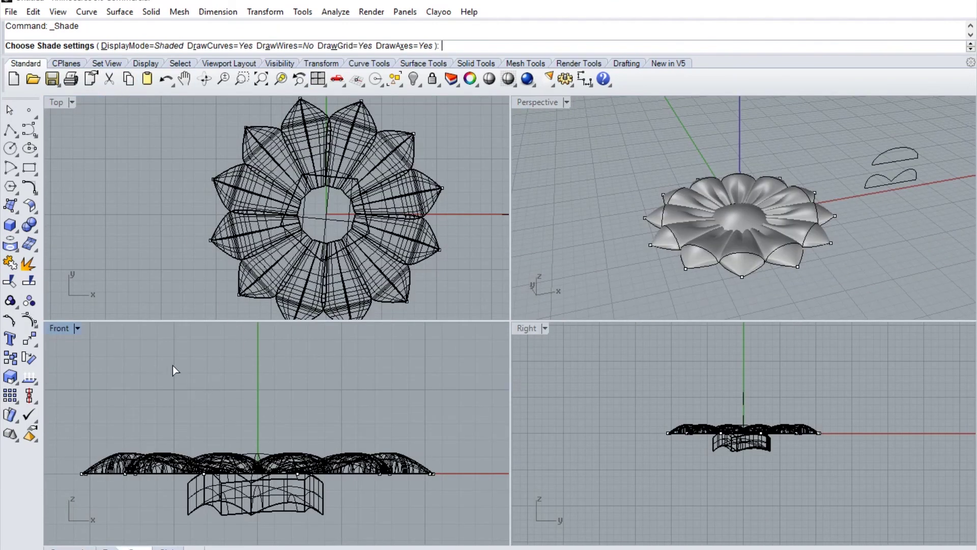
scroll(306, 187, "down", 3)
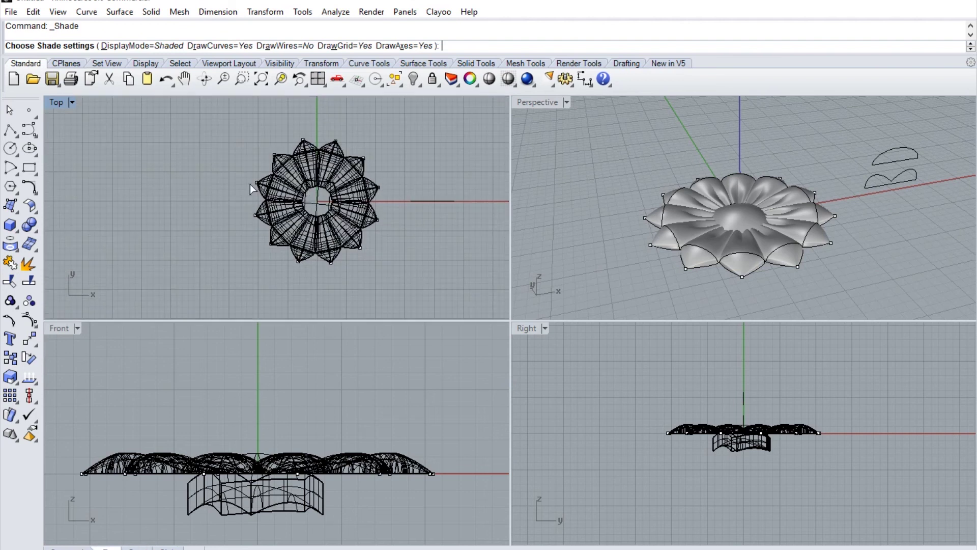
- Draw a flat box slab beneath the flower, spanning its footprint in Top
left_click(8, 226)
left_click(167, 145)
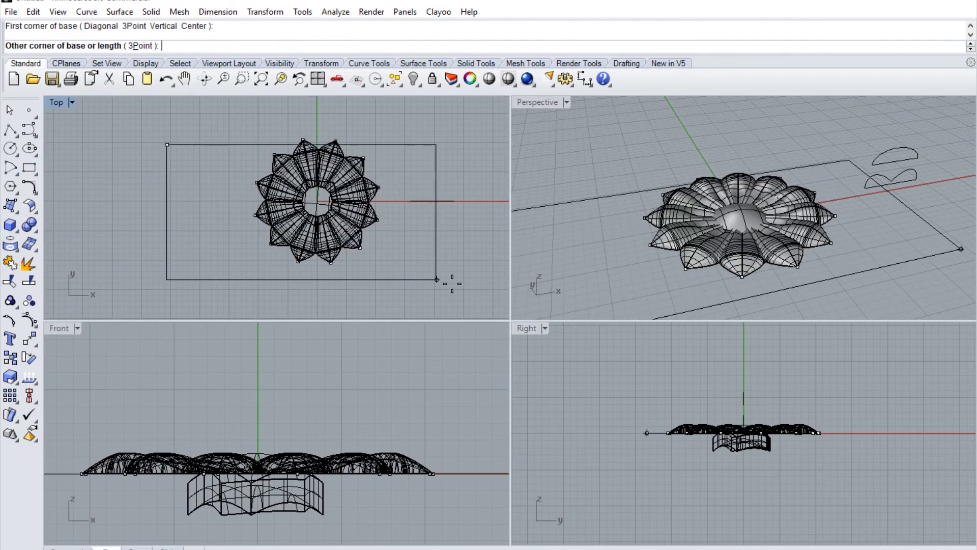
left_click(471, 281)
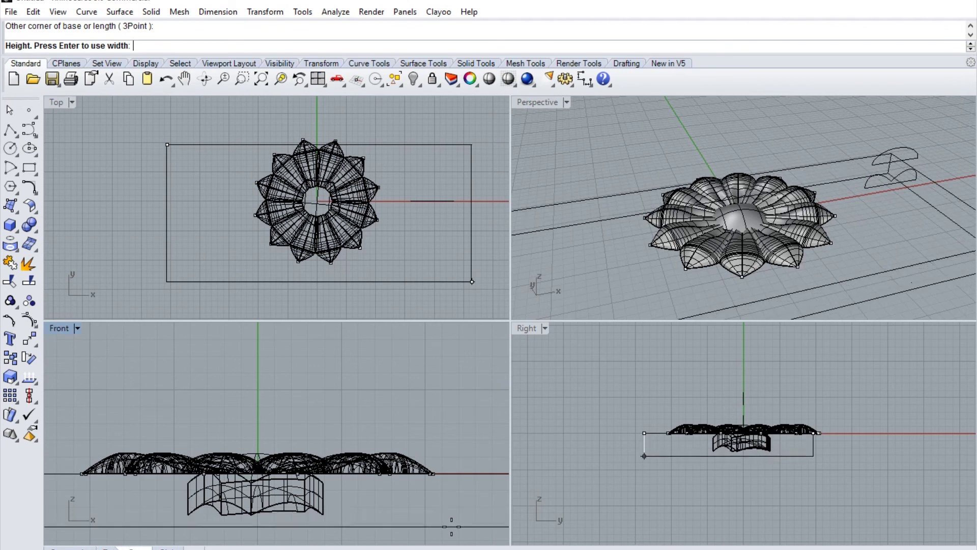
left_click(451, 528)
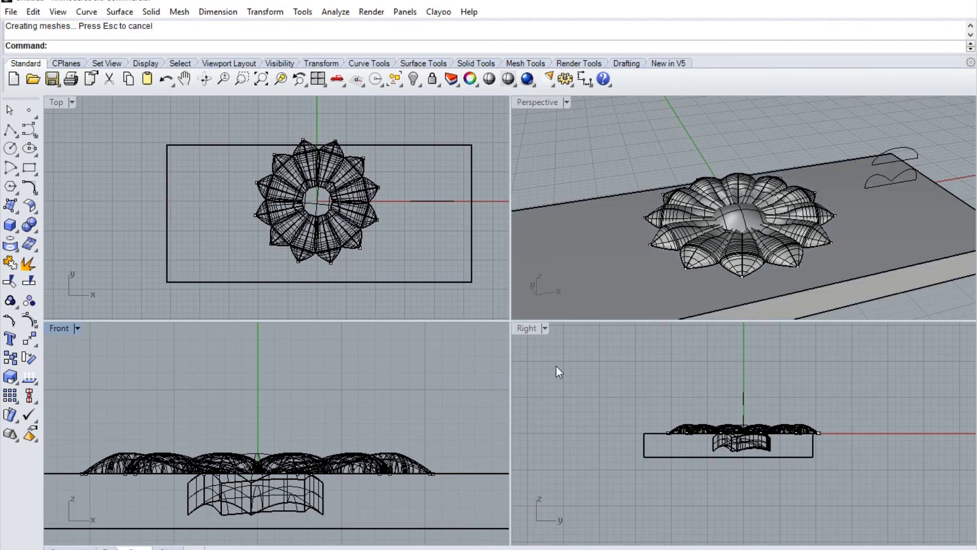
- Boolean-difference the slab from the domed centre to trim away its lower portion
left_click(34, 234)
left_click(69, 232)
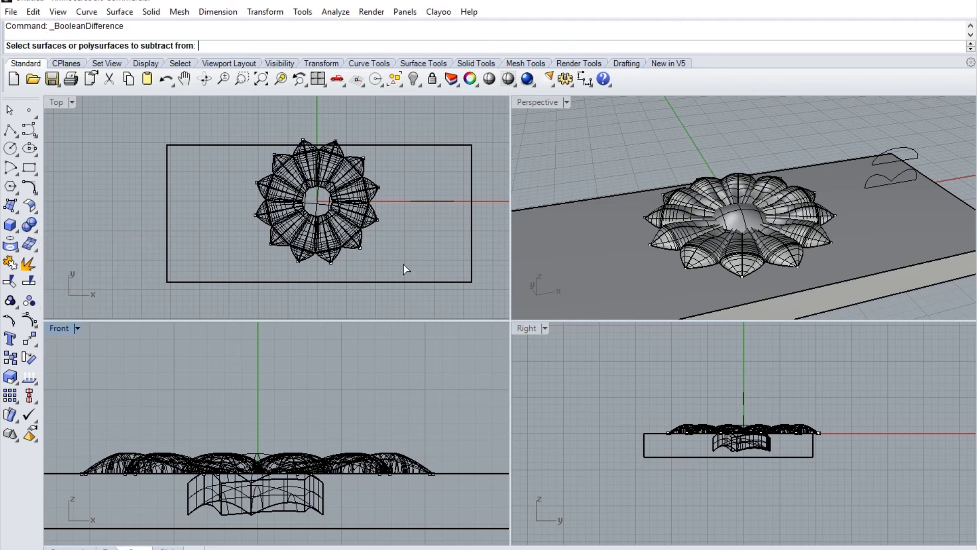
left_click(746, 216)
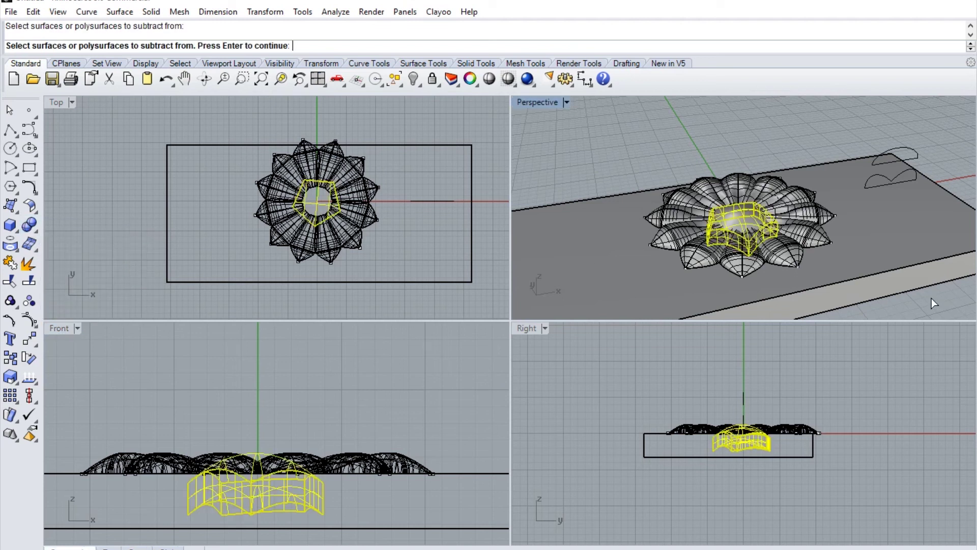
key("Return")
left_click(914, 256)
key("Return")
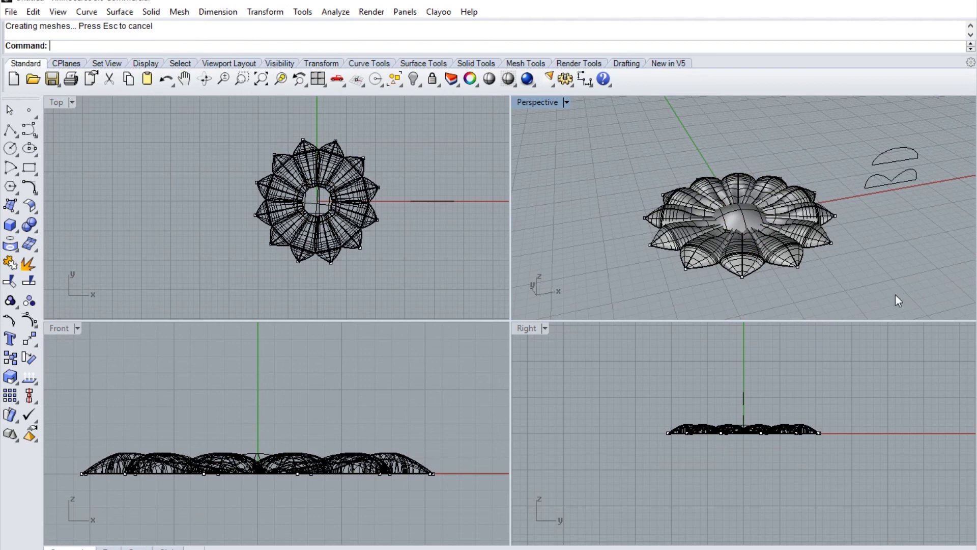
- Maximize the Perspective view, switch it to Shaded display, and orbit to view the flower from above
double_click(536, 102)
mouse_move(529, 167)
right_mouse_down()
mouse_move(595, 222)
mouse_move(556, 166)
mouse_move(482, 290)
mouse_move(537, 406)
right_mouse_up()
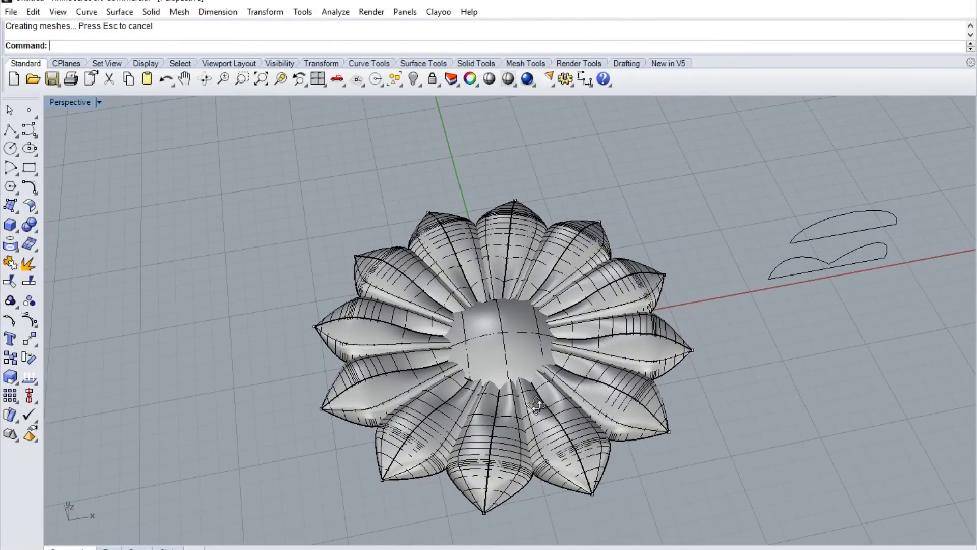
left_click(490, 85)
mouse_move(634, 239)
right_mouse_down()
mouse_move(608, 350)
mouse_move(524, 295)
mouse_move(484, 251)
mouse_move(430, 229)
mouse_move(372, 289)
right_mouse_up()
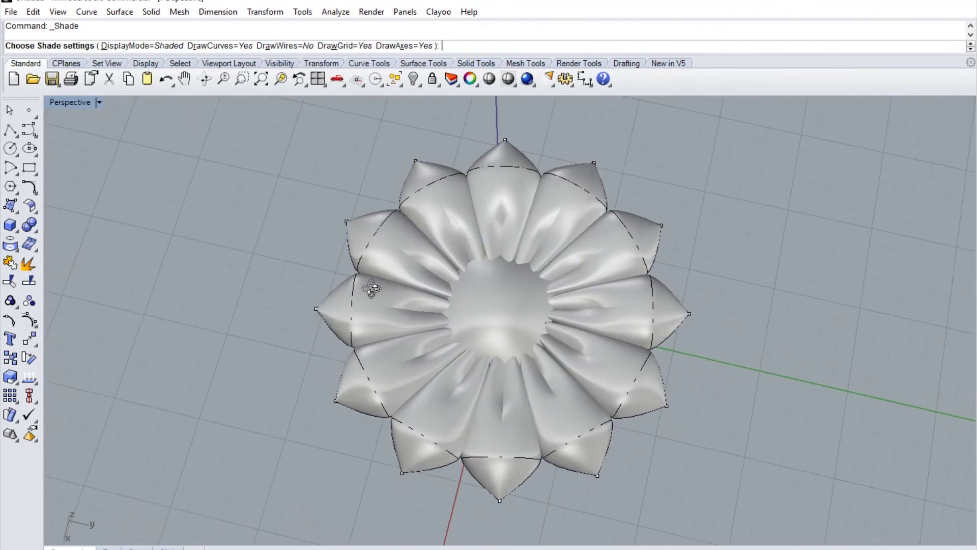